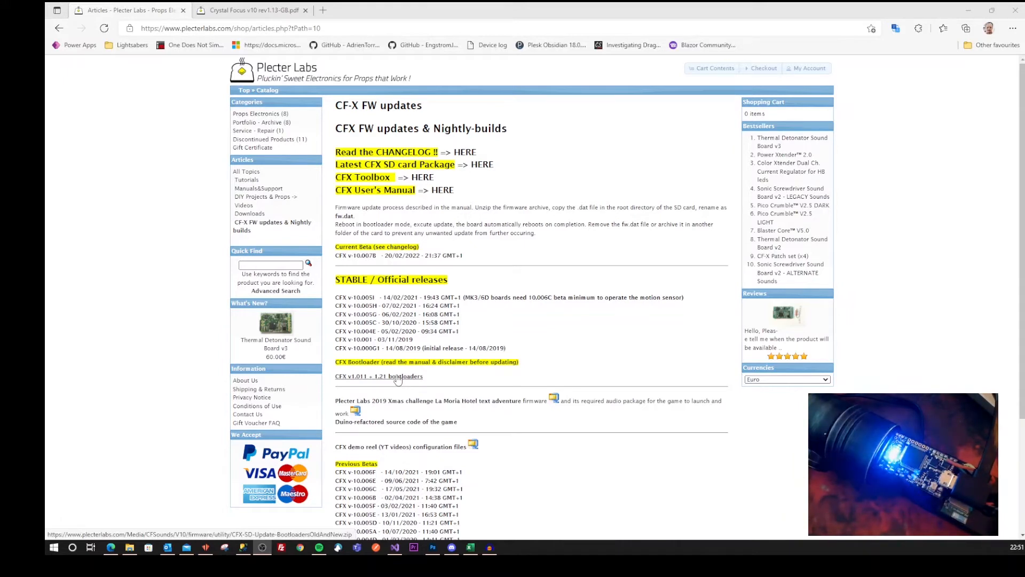
Download the CFX v10.007B beta firmware and the CFX v1.011 + 1.21 bootloaders package, then return to Crystal FX.
click(398, 255)
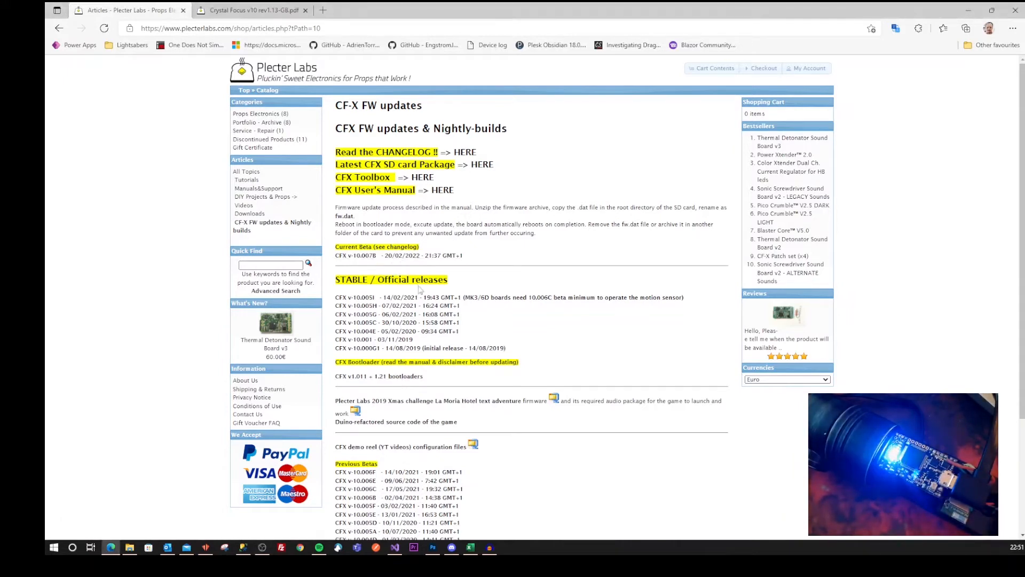
click(399, 378)
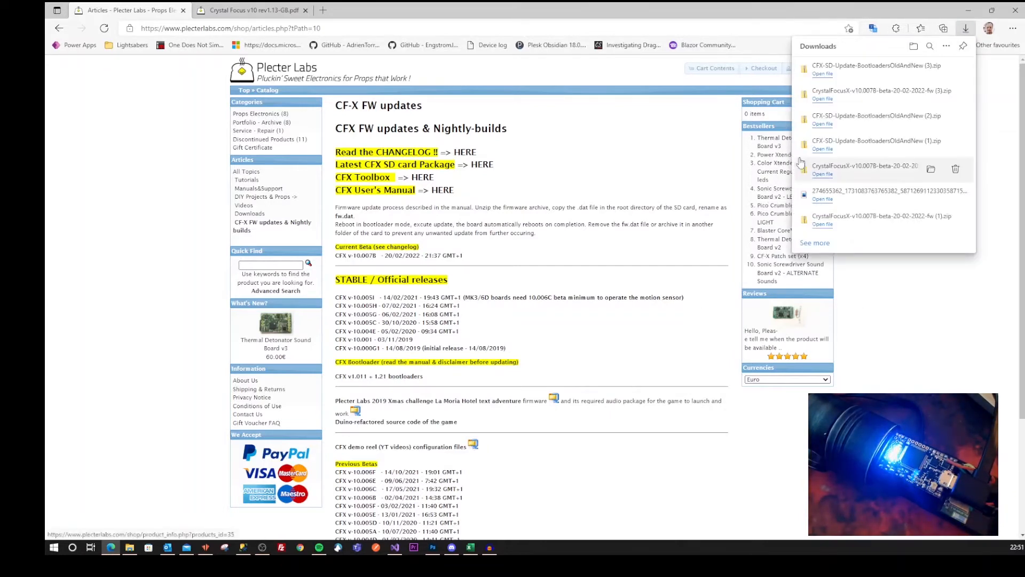
click(206, 548)
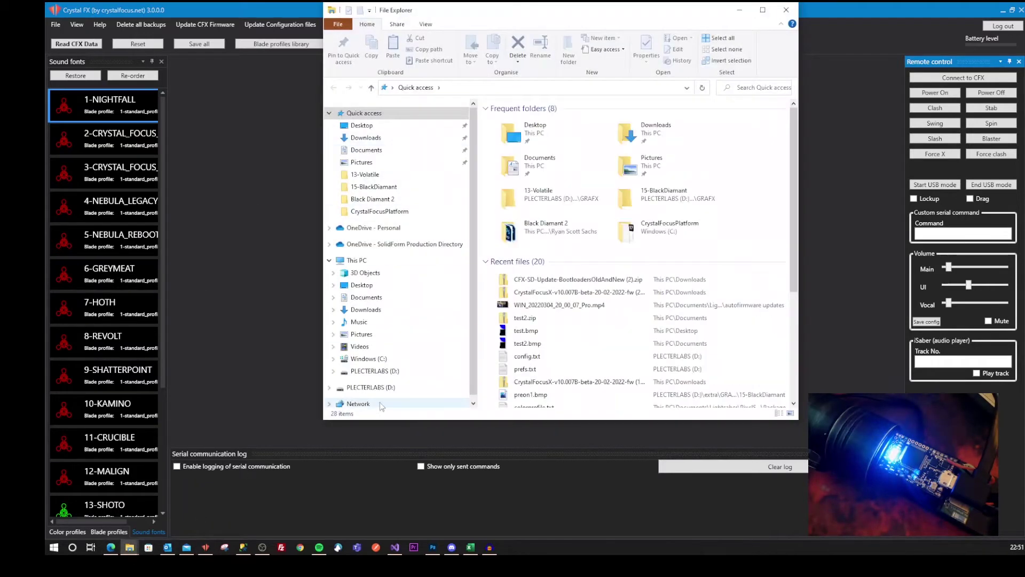
Permanently delete the old fw.dat from the PLECTERLABS (D:) SD card.
click(373, 371)
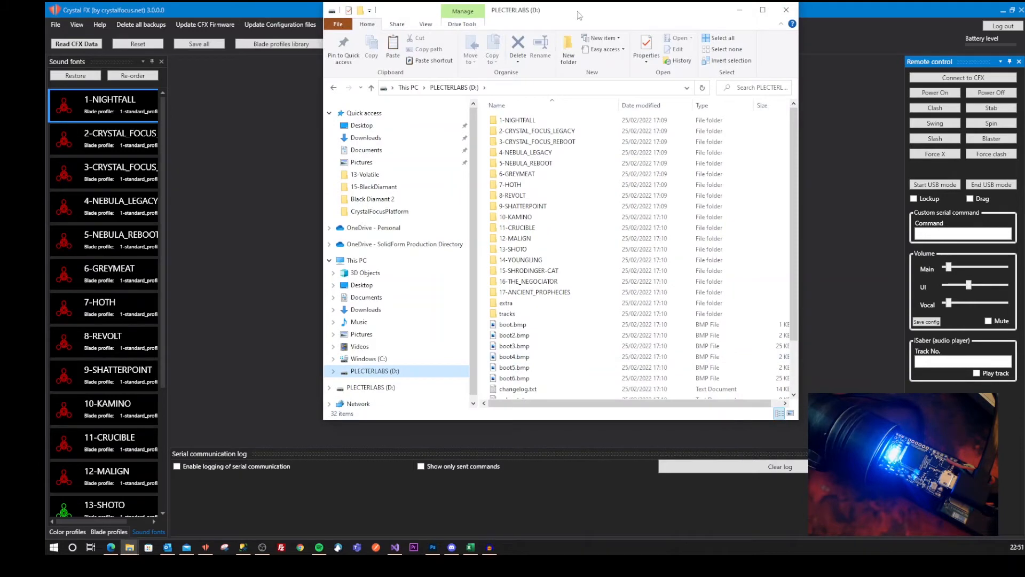
drag(579, 15, 696, 54)
scroll(665, 305, down, 3)
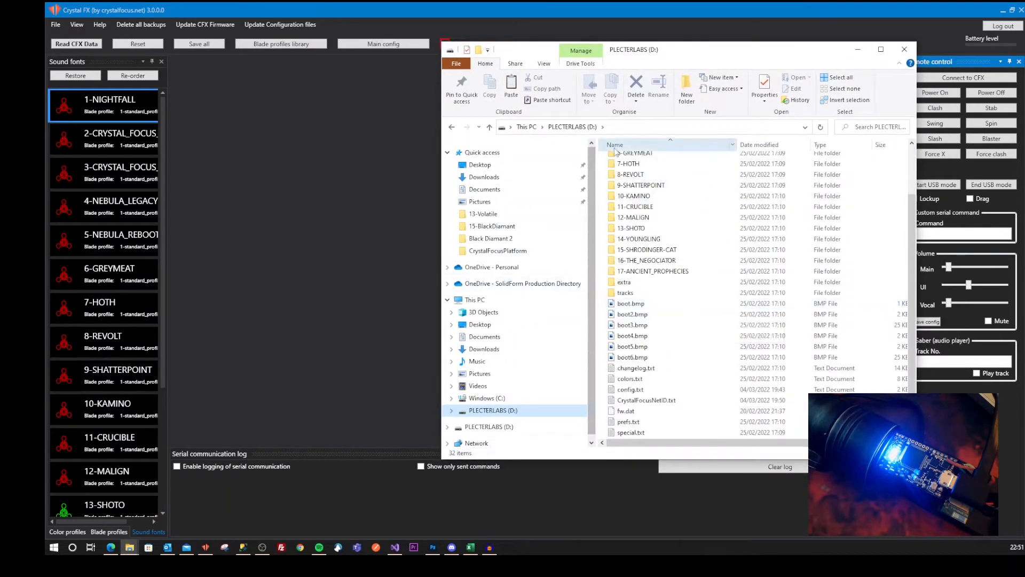
click(626, 411)
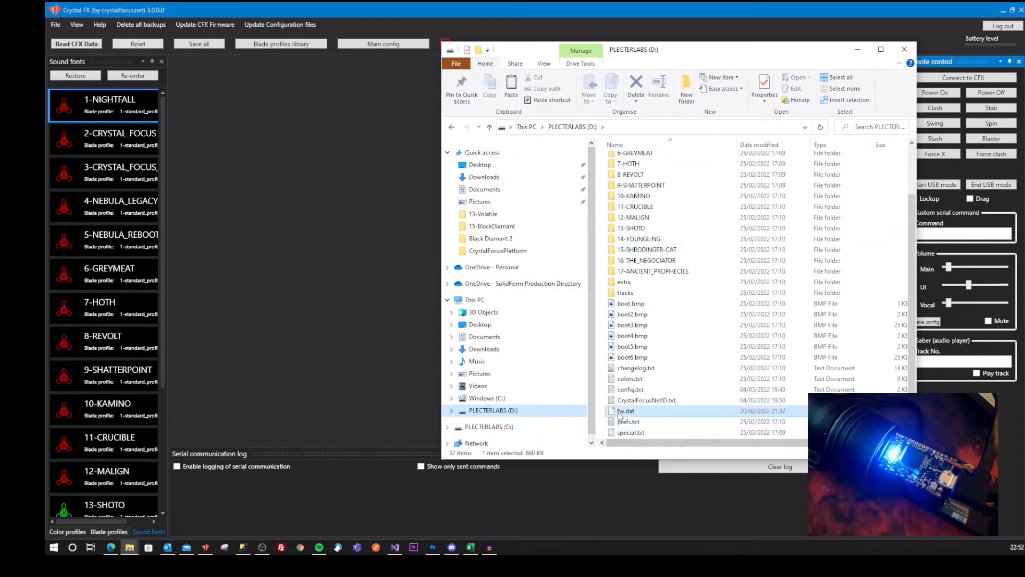
key(shift+Delete)
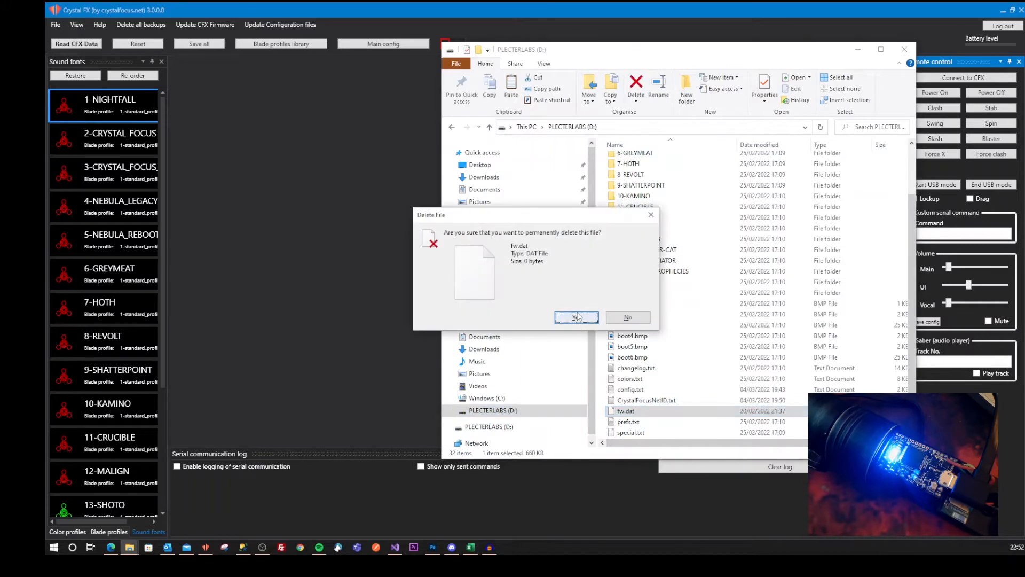
click(576, 318)
mouse_move(129, 547)
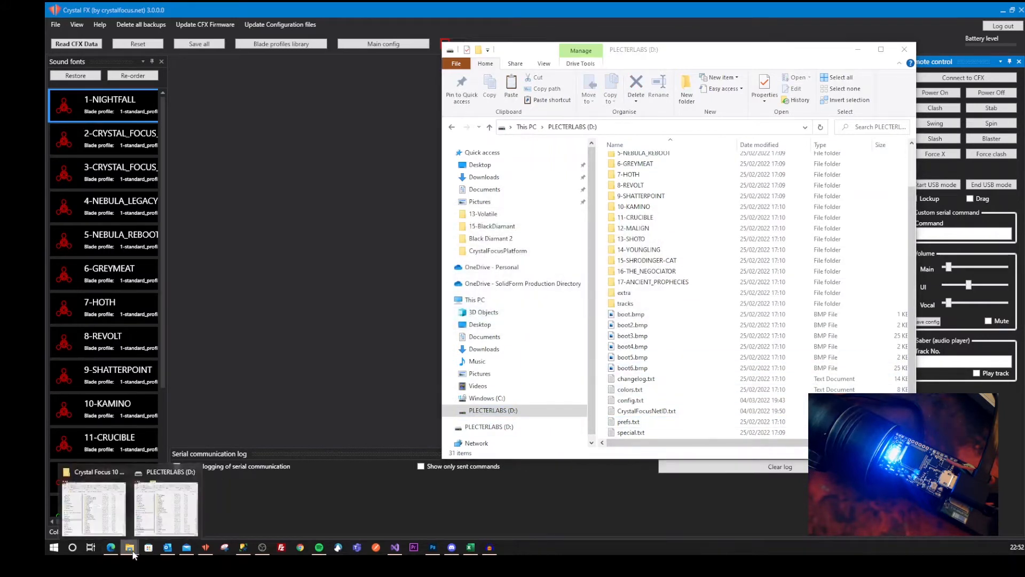
Copy the firmware .DAT file from the downloaded beta firmware zip in Downloads.
click(87, 501)
click(417, 223)
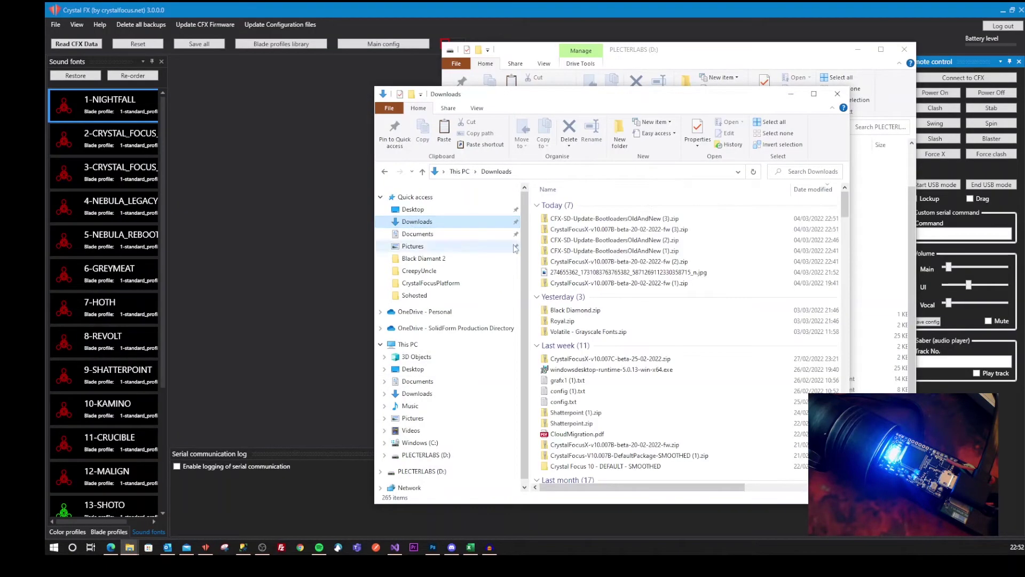
double_click(631, 230)
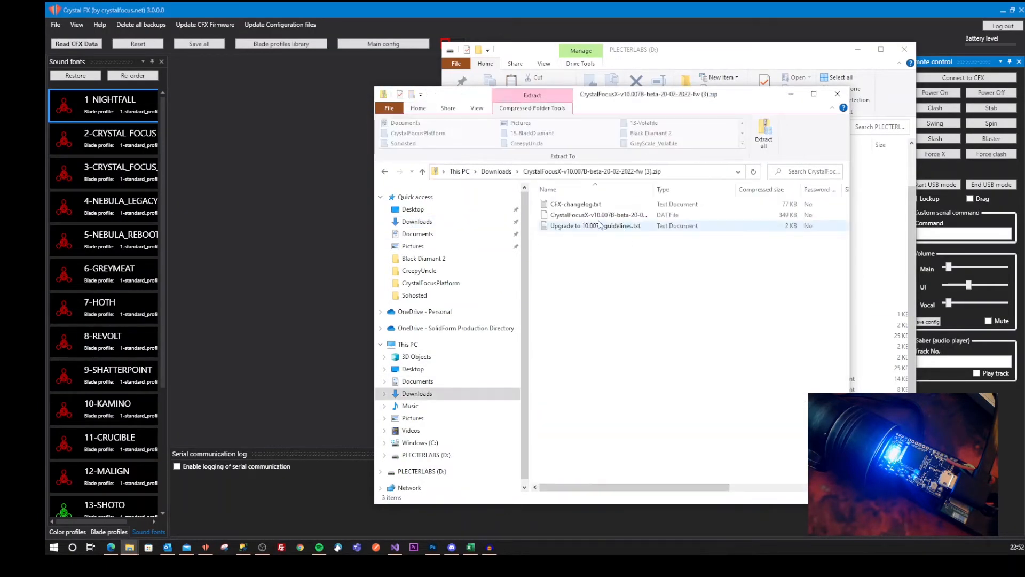
click(596, 214)
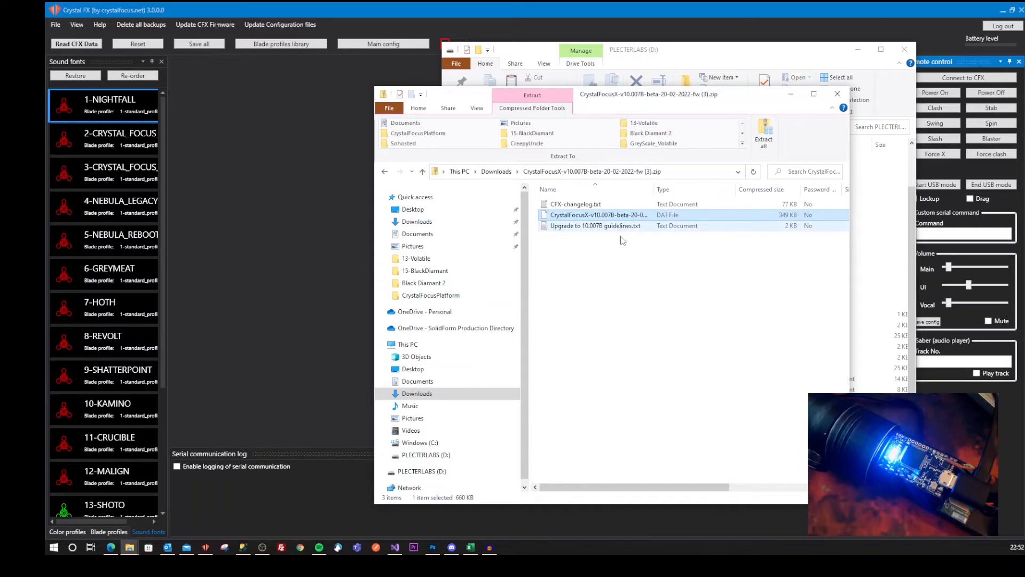
drag(703, 122, 430, 86)
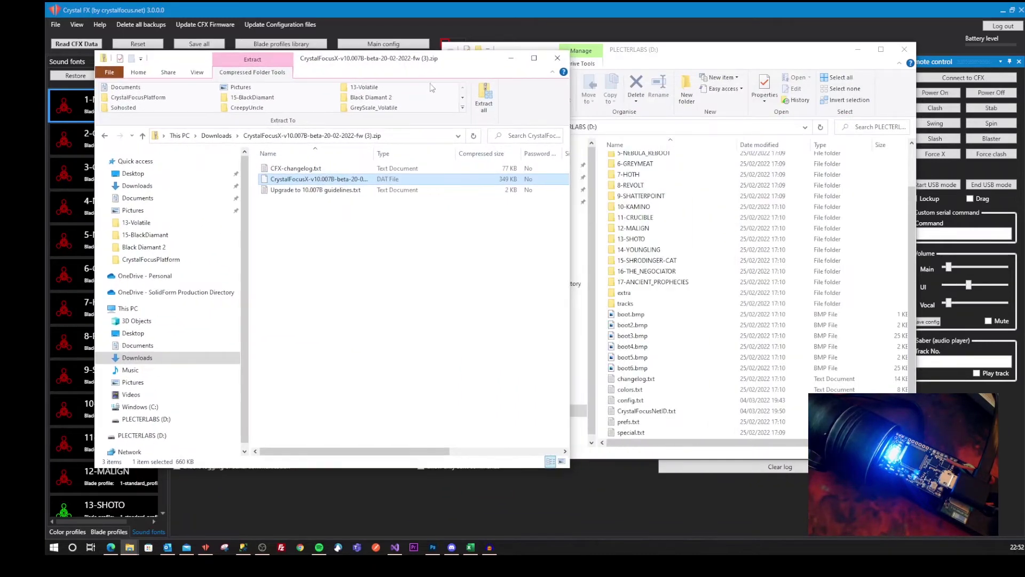
Paste the firmware DAT onto the SD card and rename it fw.dat.
click(710, 62)
click(744, 352)
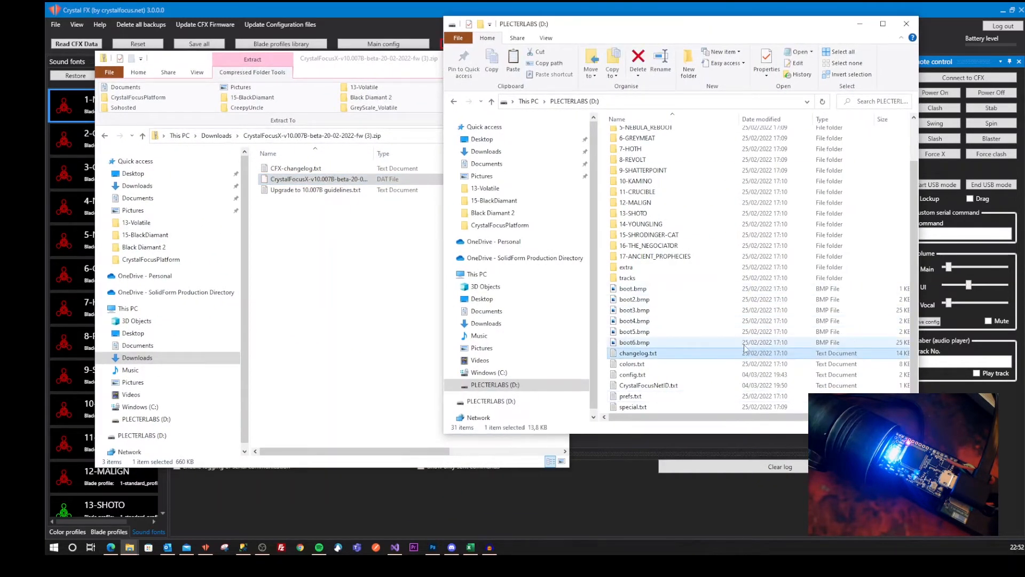
key(ctrl+v)
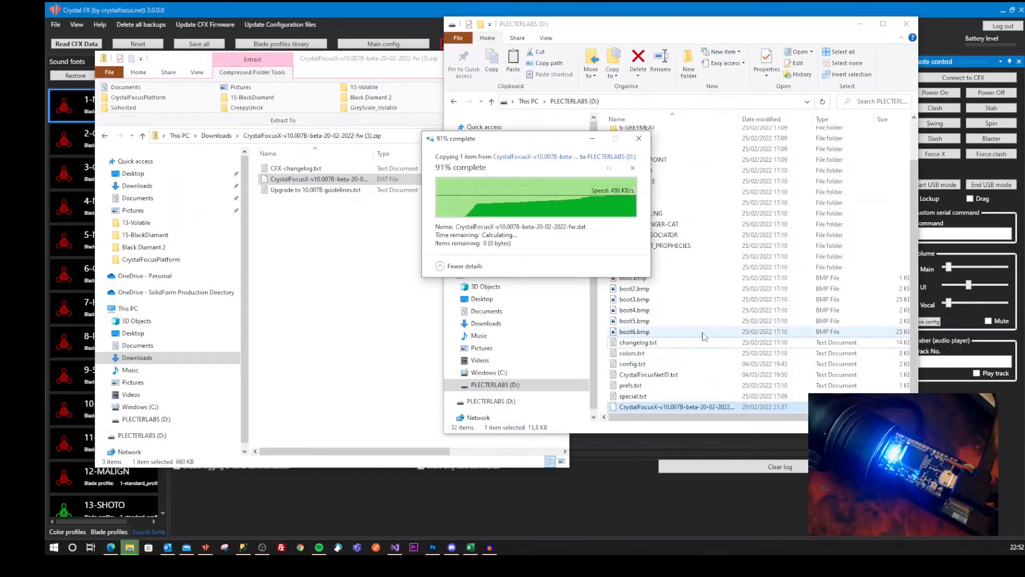
key(F2)
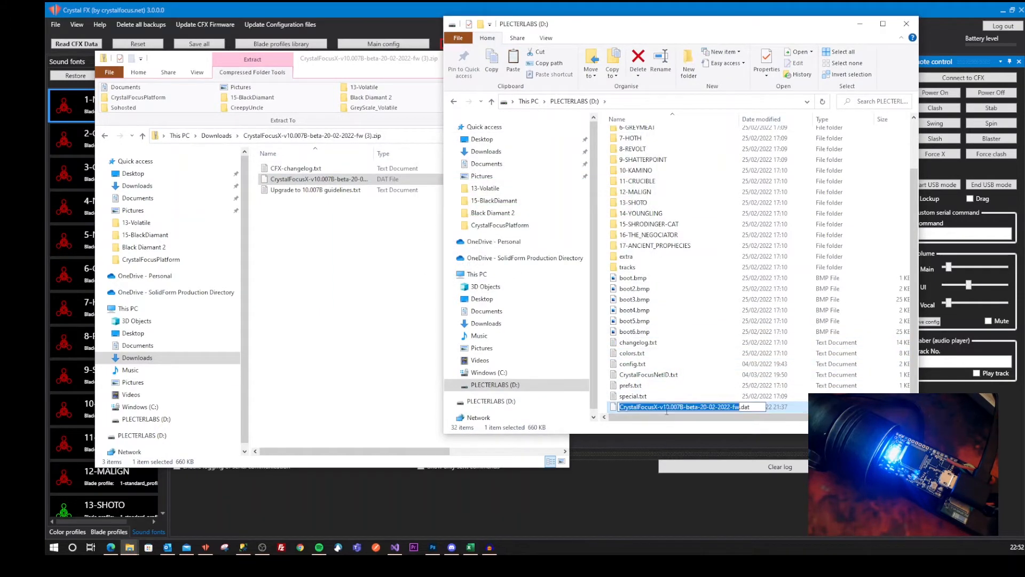
text(f)
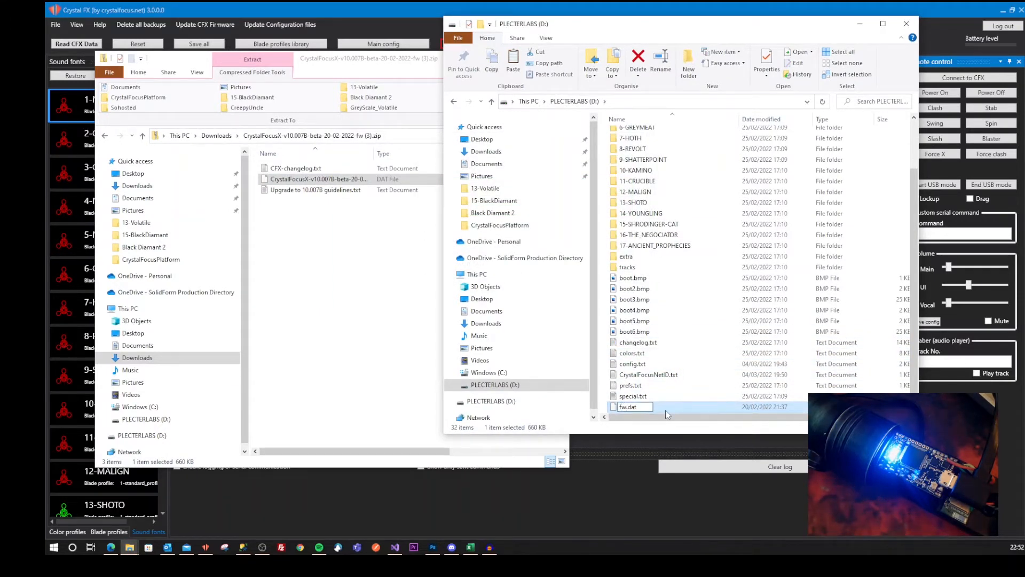
key(Return)
Copy the 1.21 bootloader DAT from the CFX-SD-Update-Bootloaders zip in Downloads.
click(210, 136)
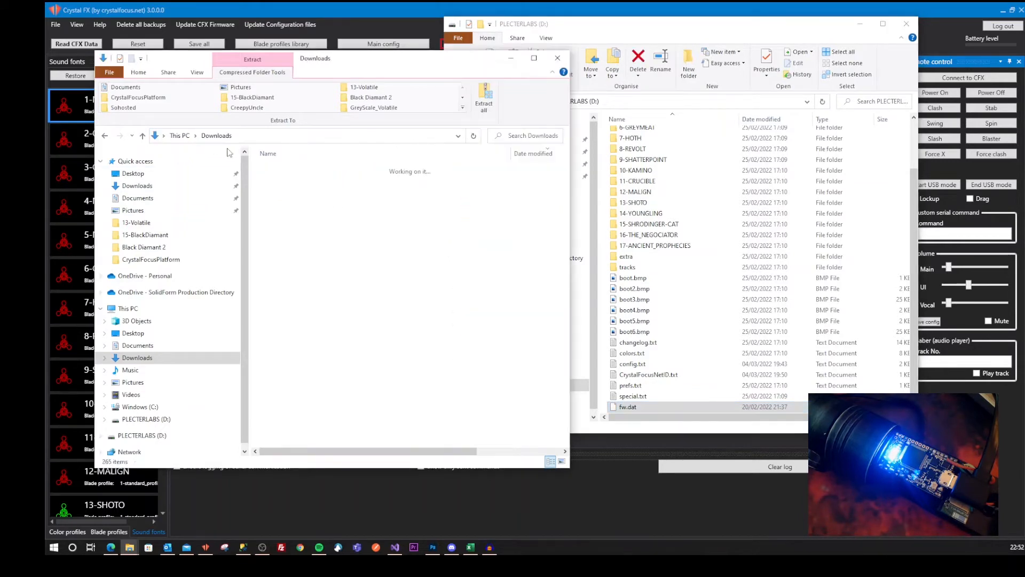
click(337, 193)
double_click(337, 183)
drag(376, 153, 477, 154)
click(321, 179)
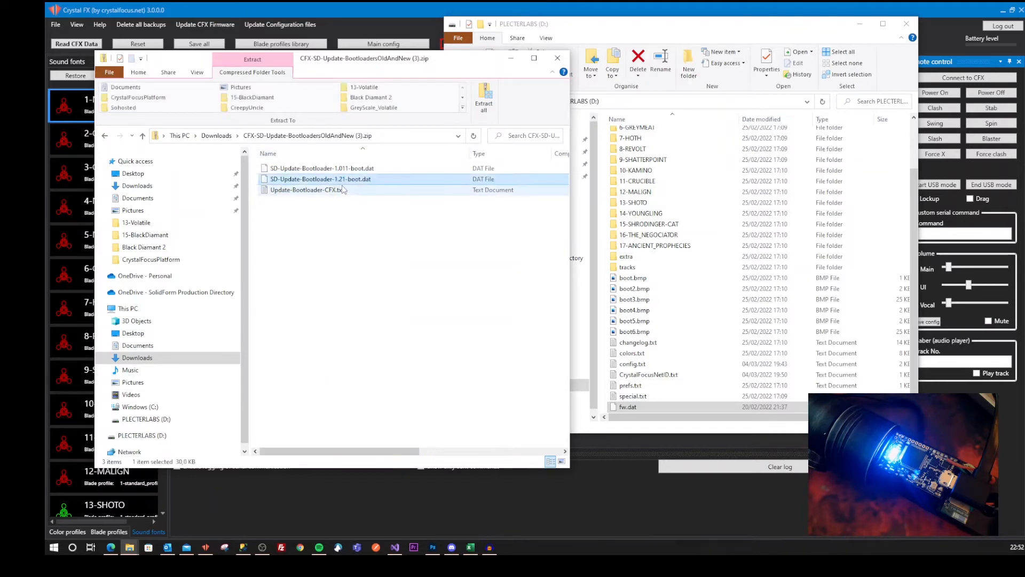
Paste the bootloader DAT onto the SD card and rename it boot.dat.
click(667, 387)
key(ctrl+v)
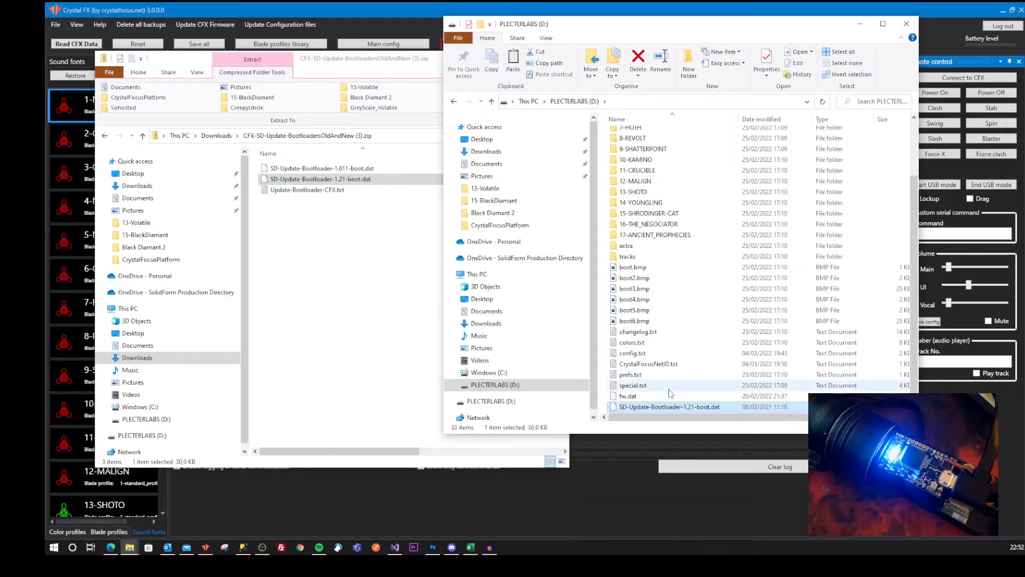
click(680, 408)
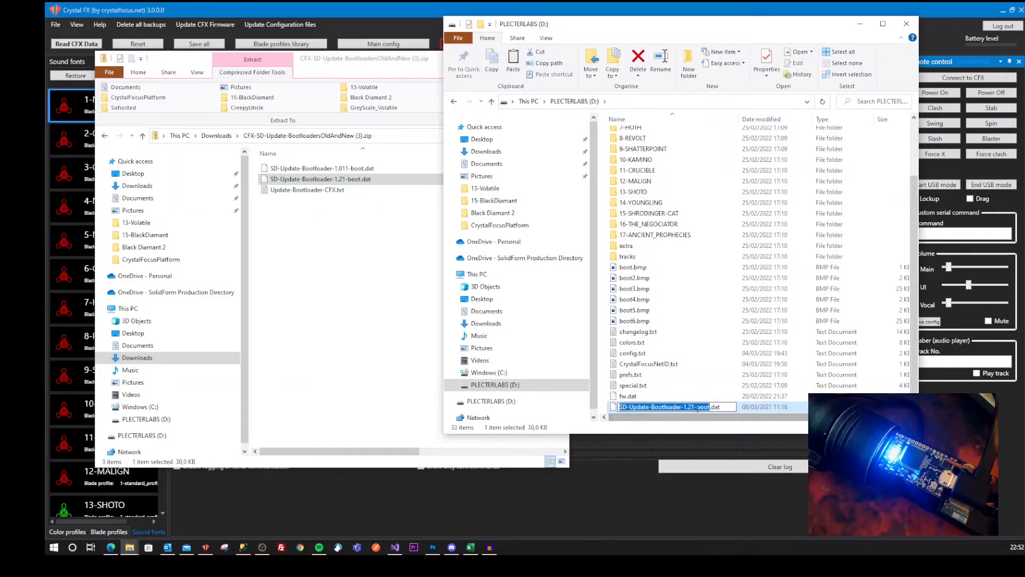
key(BackSpace)
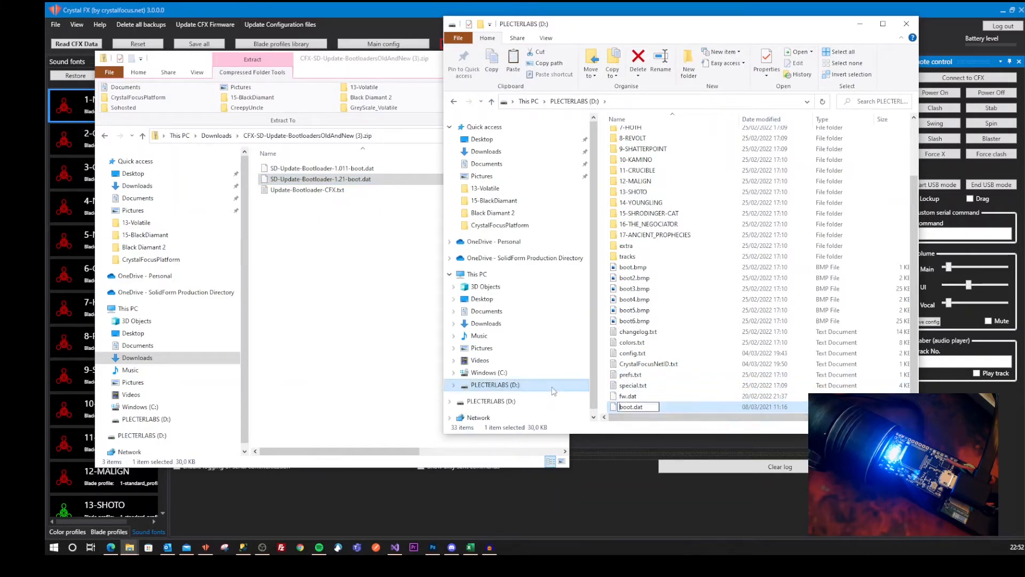
key(Return)
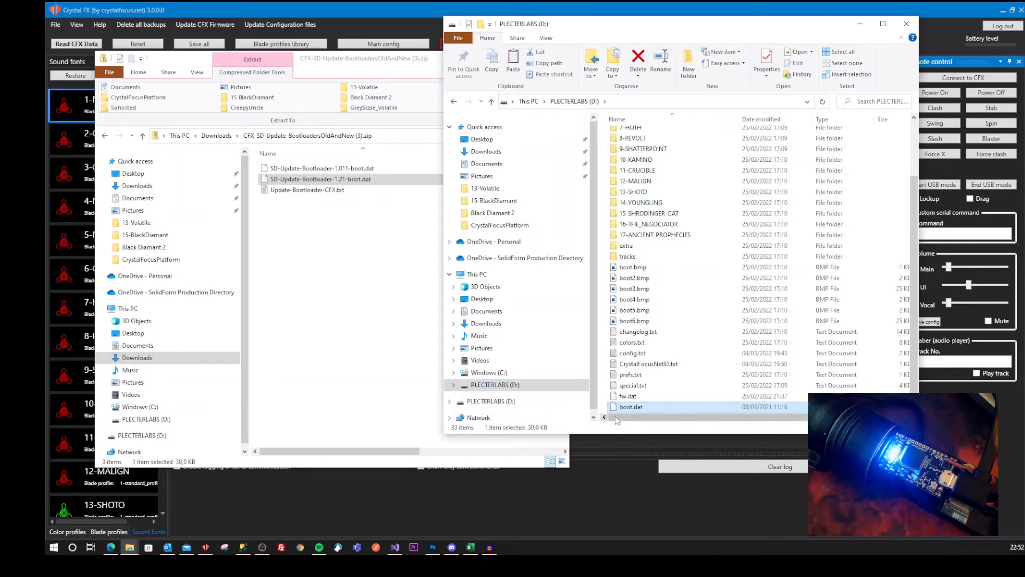
Select fw.dat and boot.dat on the SD card and close the bootloader archive window.
click(629, 397)
ctrl+click(631, 407)
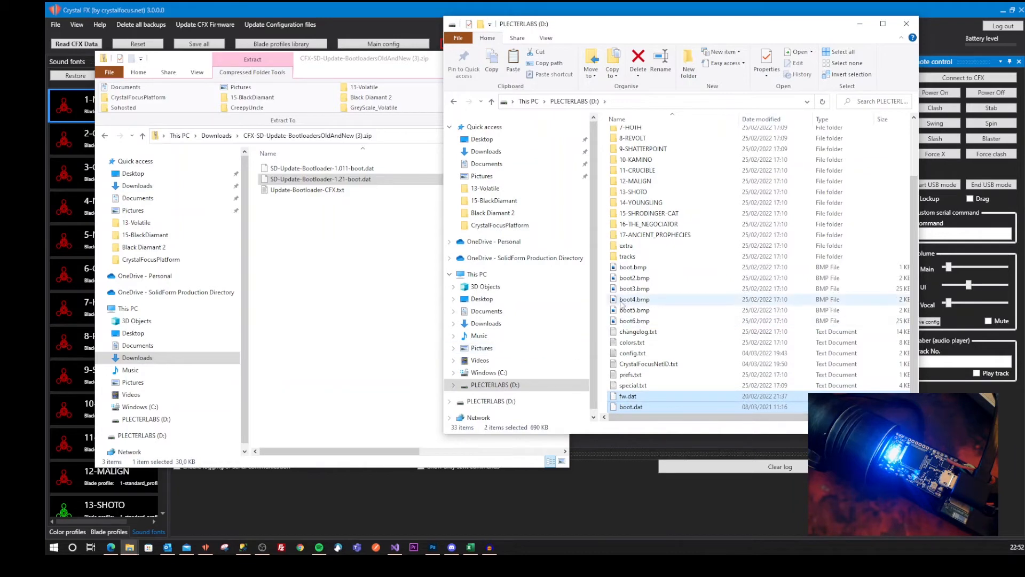
click(400, 64)
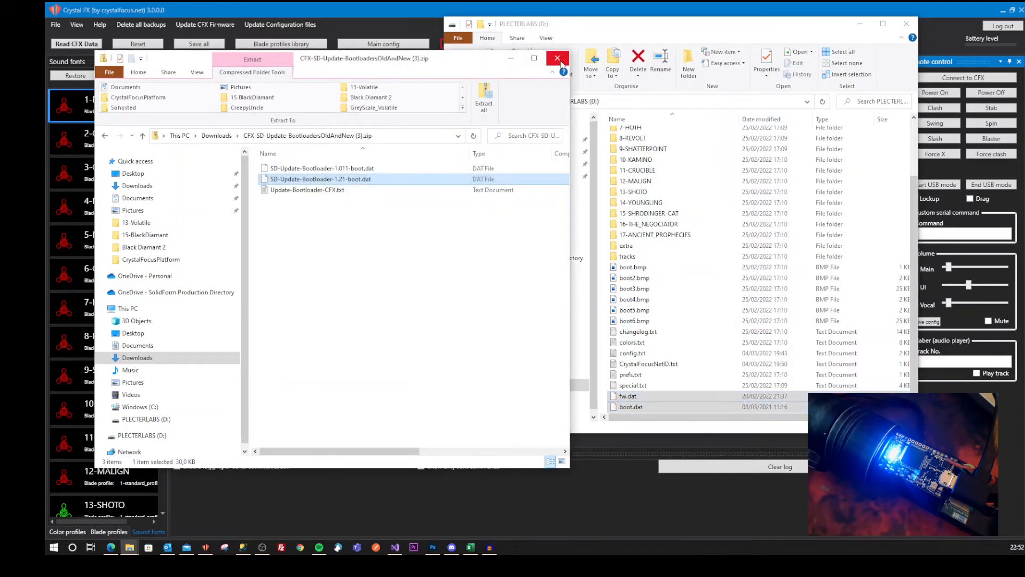
click(559, 59)
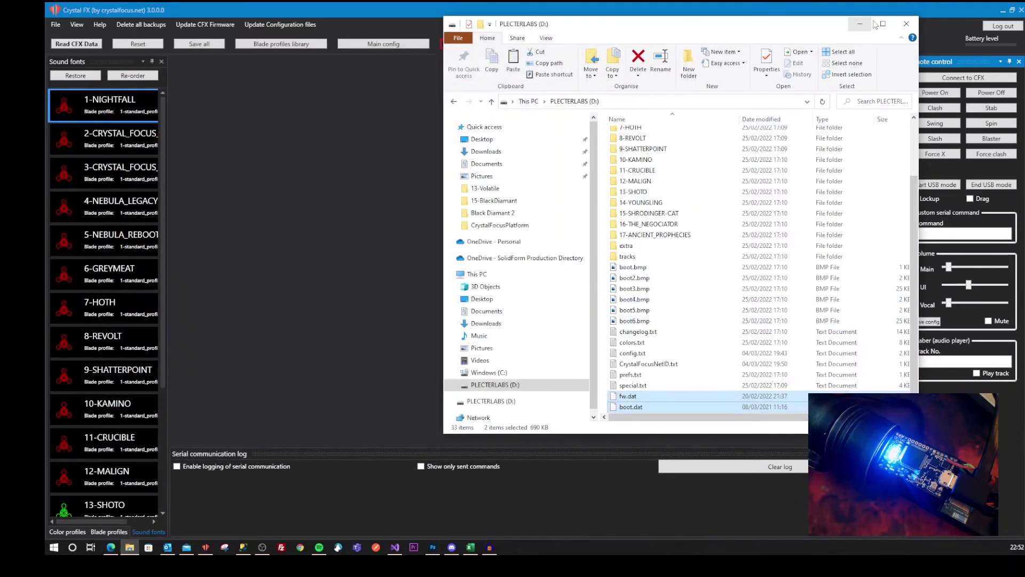
Close the SD card window and connect Crystal FX to the saber board.
click(908, 25)
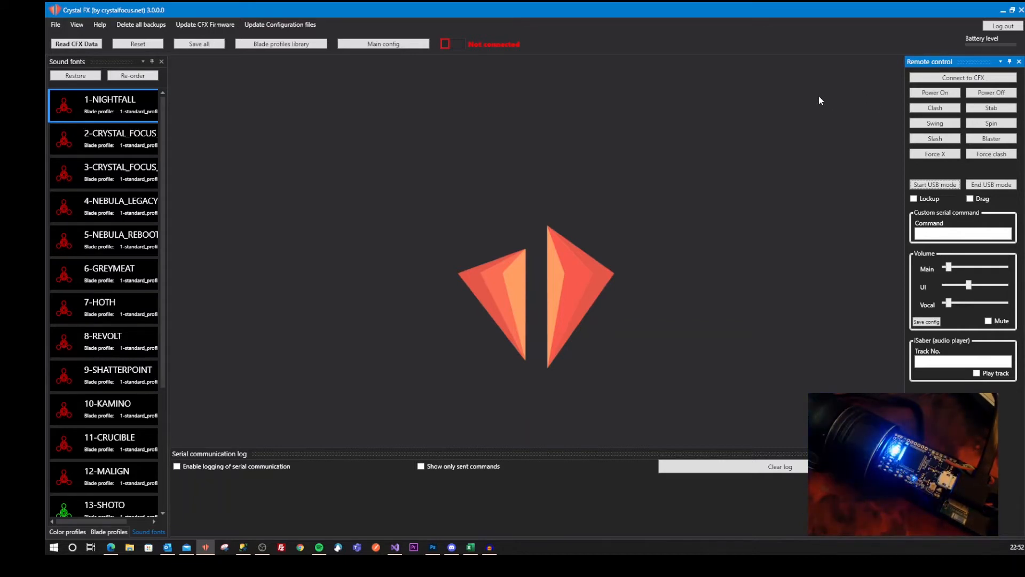
click(944, 82)
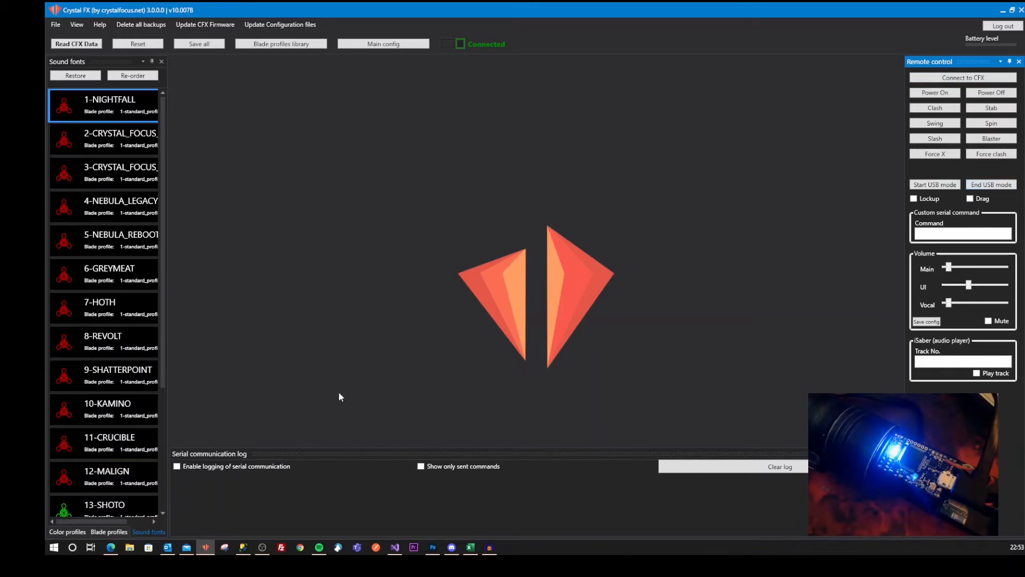
Enable serial logging, send the bootloader command, and dismiss the drive-disconnected notice.
drag(375, 449, 384, 264)
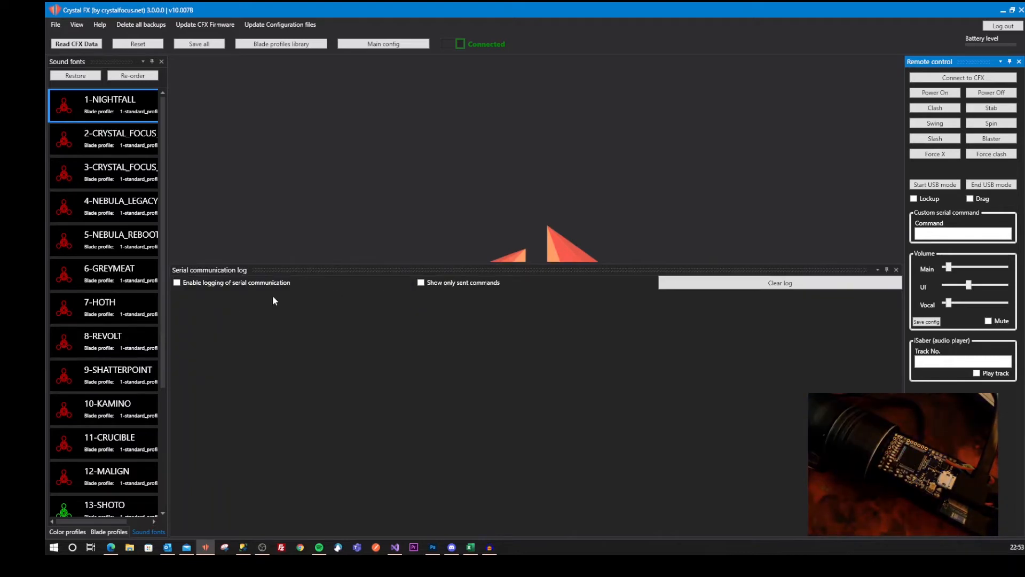
click(176, 282)
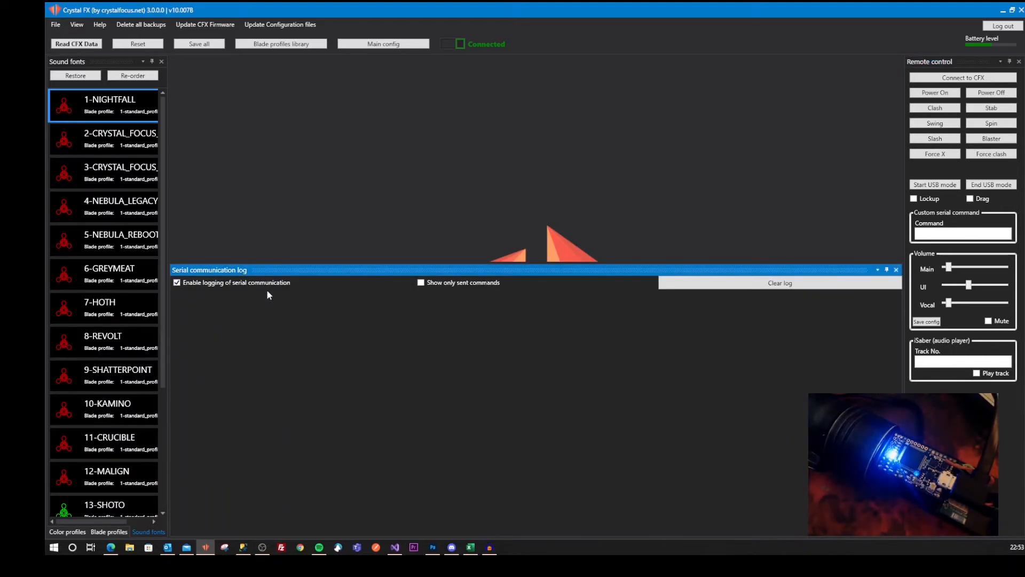
click(942, 233)
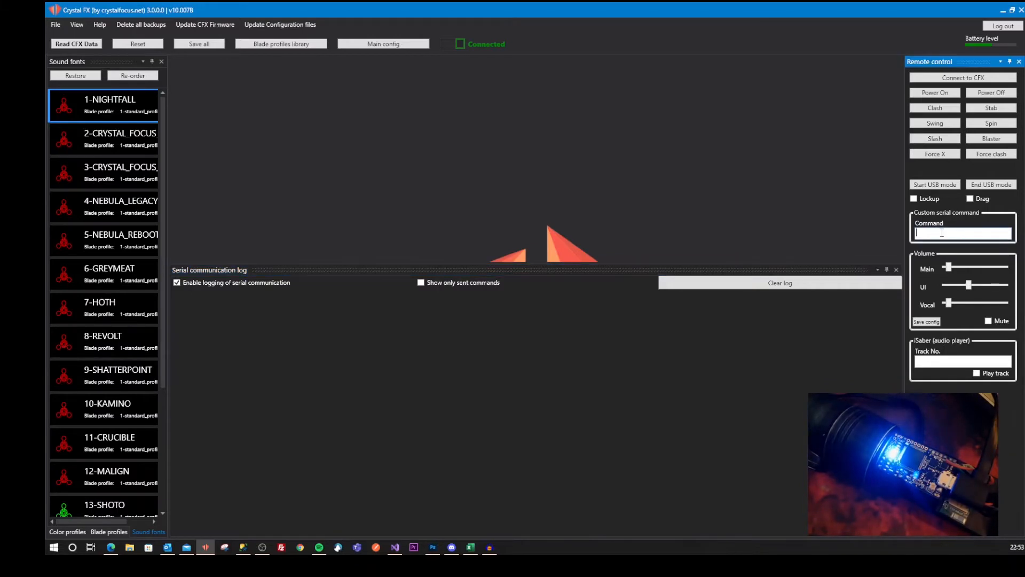
text(bootloader)
key(Return)
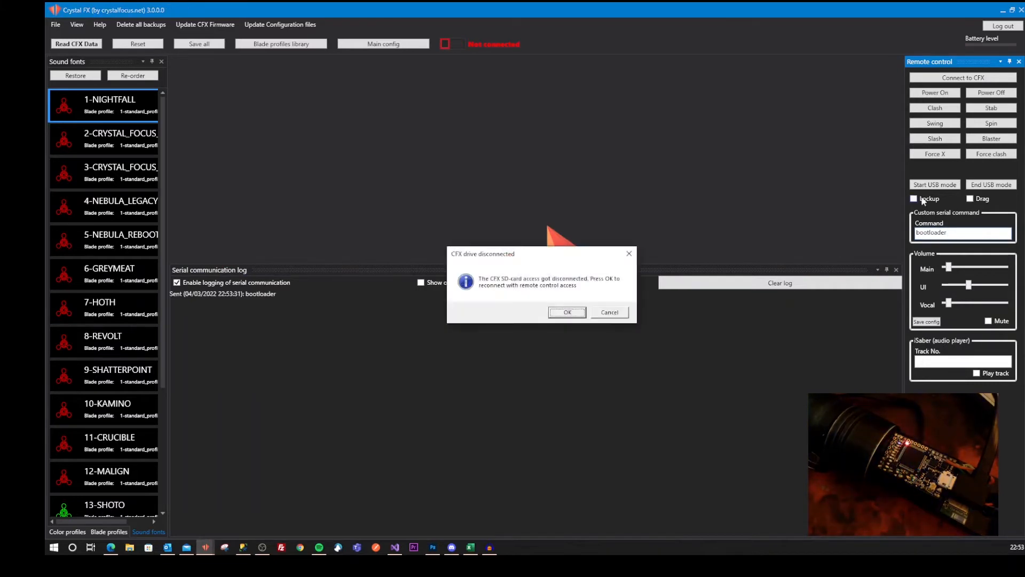
click(569, 313)
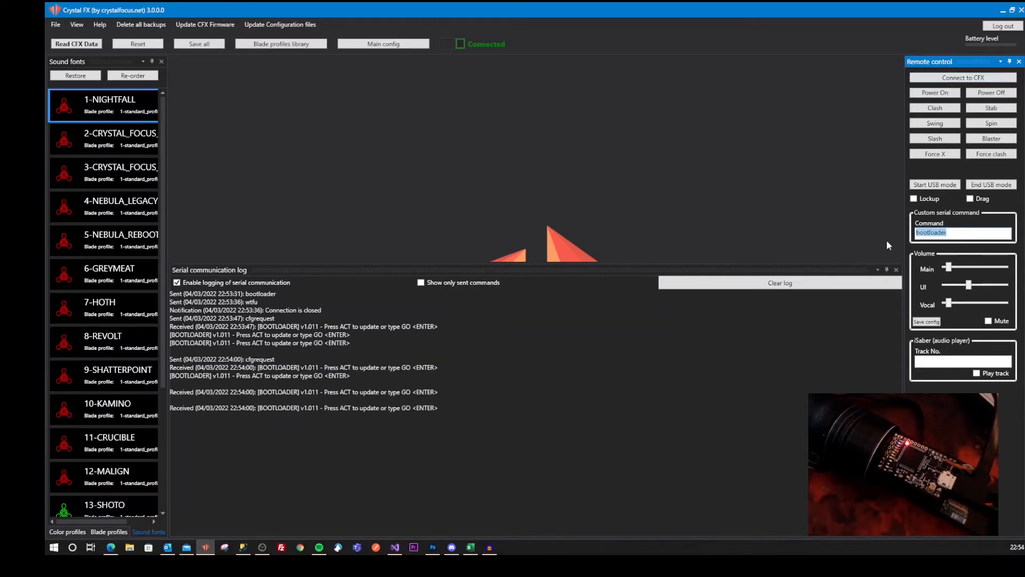
text(GO)
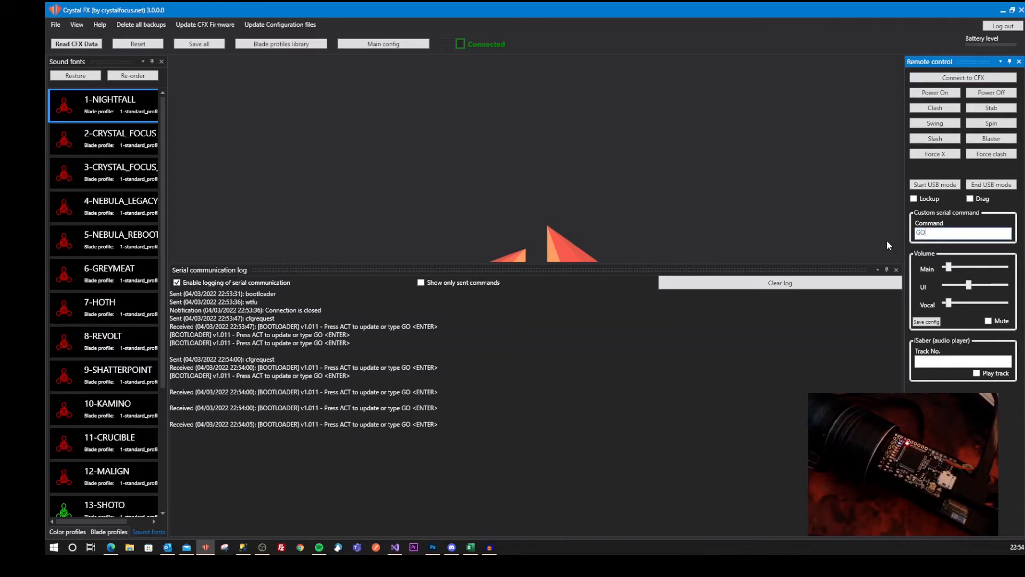
Send GO to start flashing the firmware from the SD card, then hide the serial log.
key(Return)
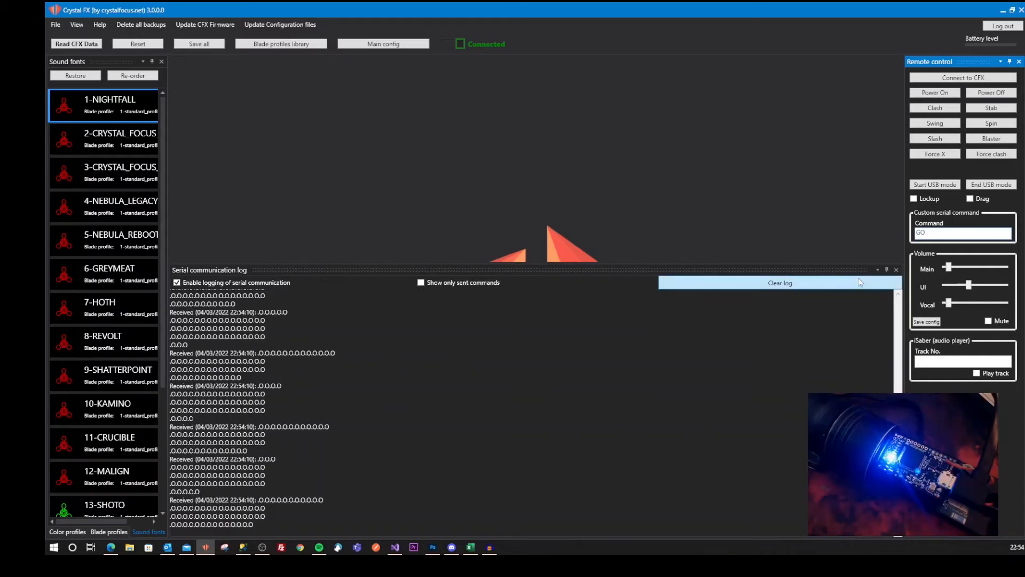
click(887, 269)
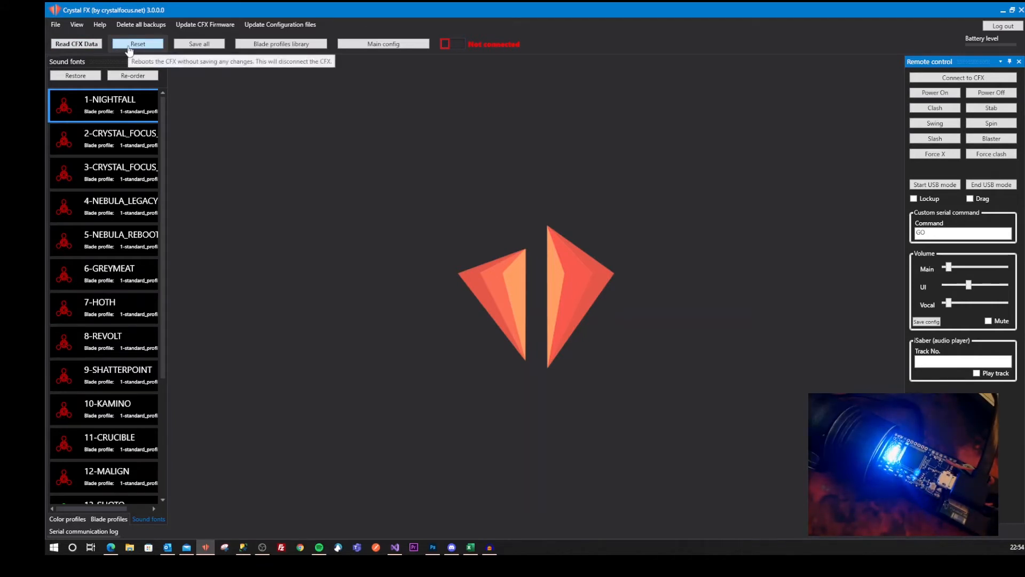
Read the board's configurations and fonts, confirm the import, and reconnect with remote control access.
click(79, 44)
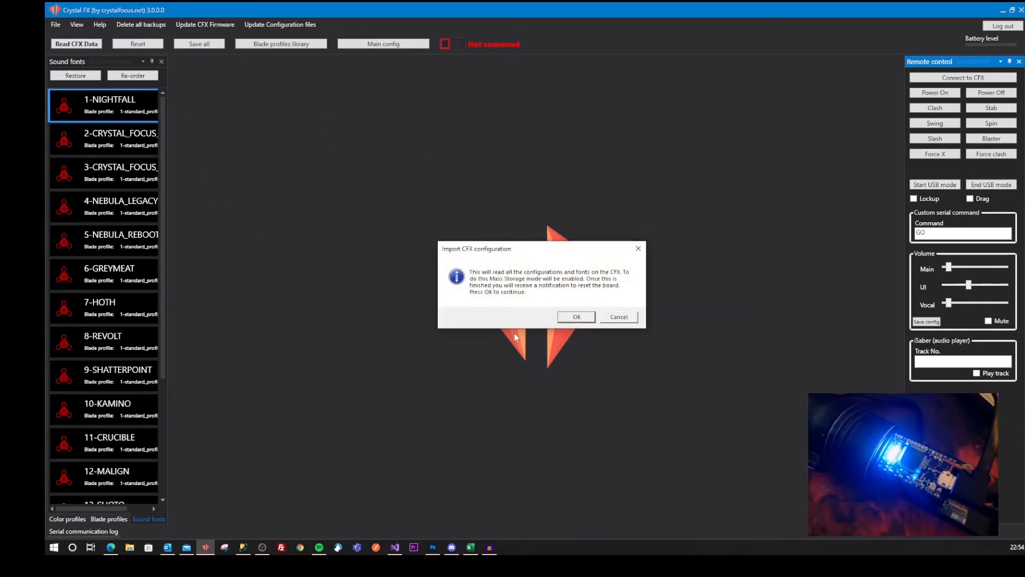
click(570, 312)
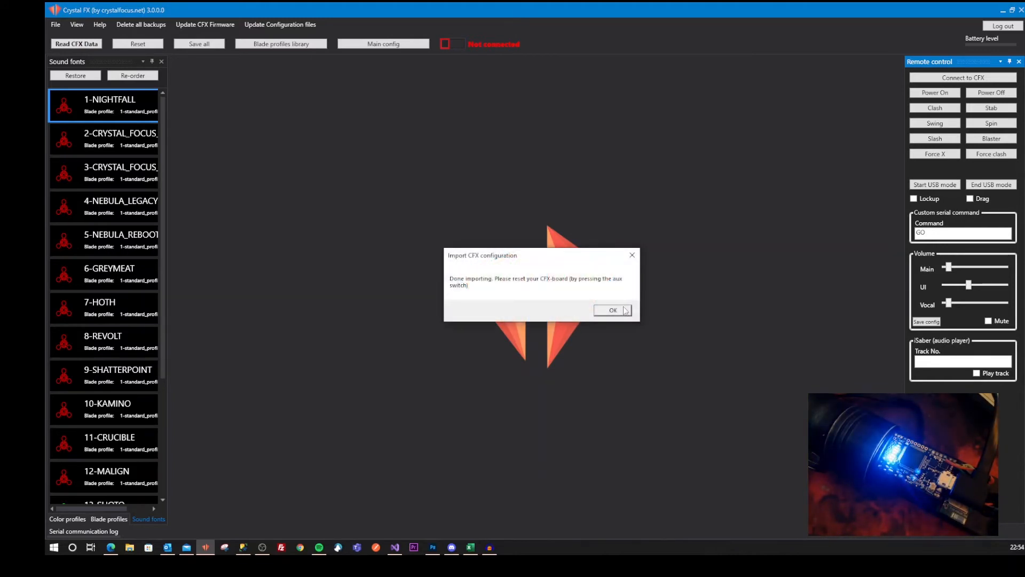
click(614, 311)
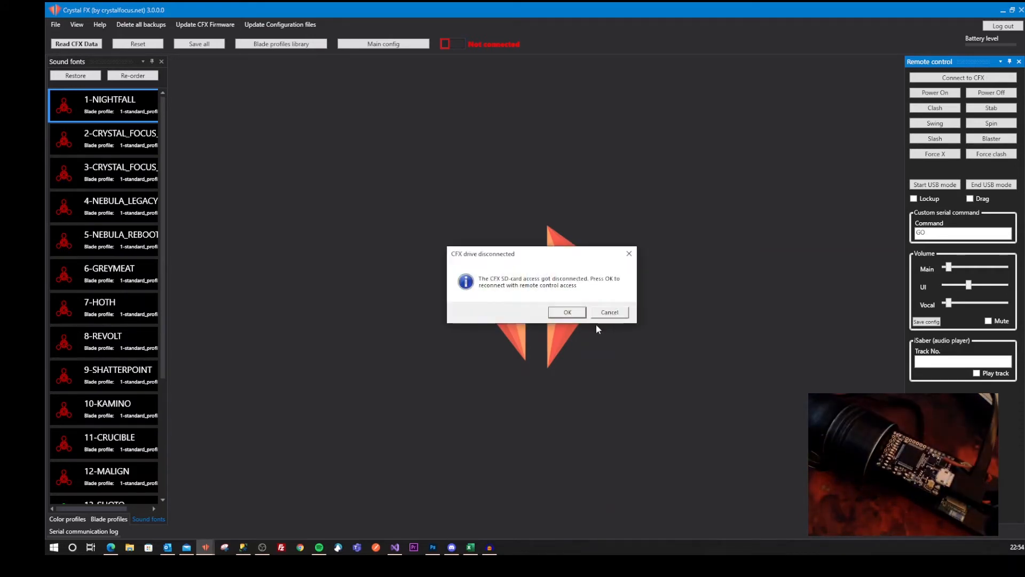
click(561, 315)
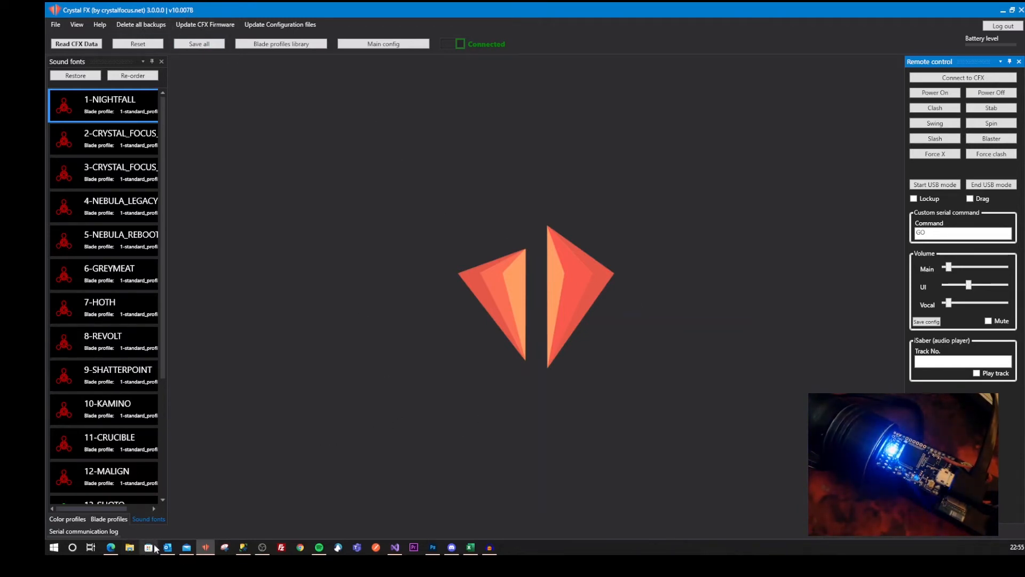
Browse Documents > Lightsaber to the Crystal Focus 10 - DEFAULT - SMOOTHED package folder.
click(129, 548)
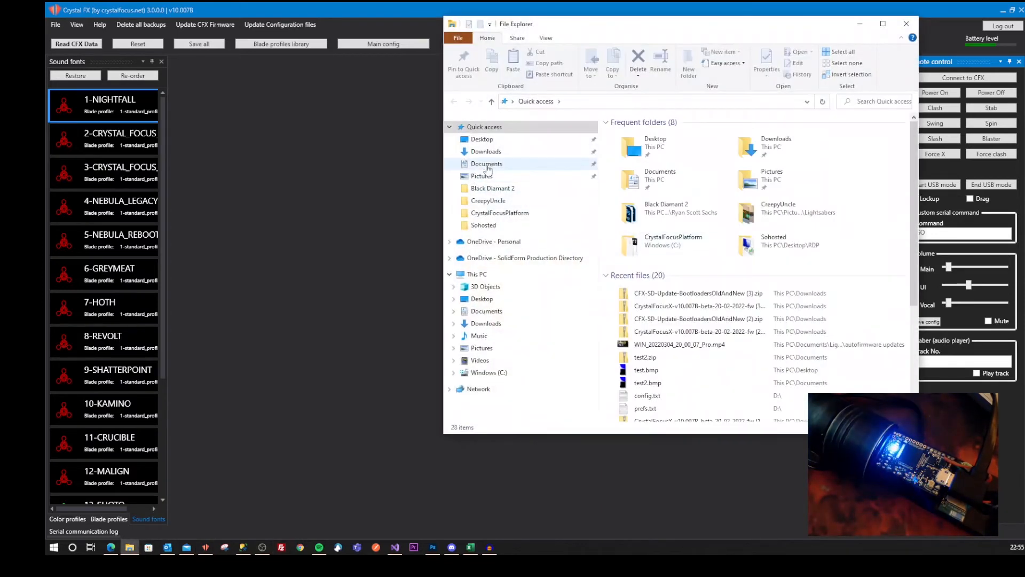
click(486, 164)
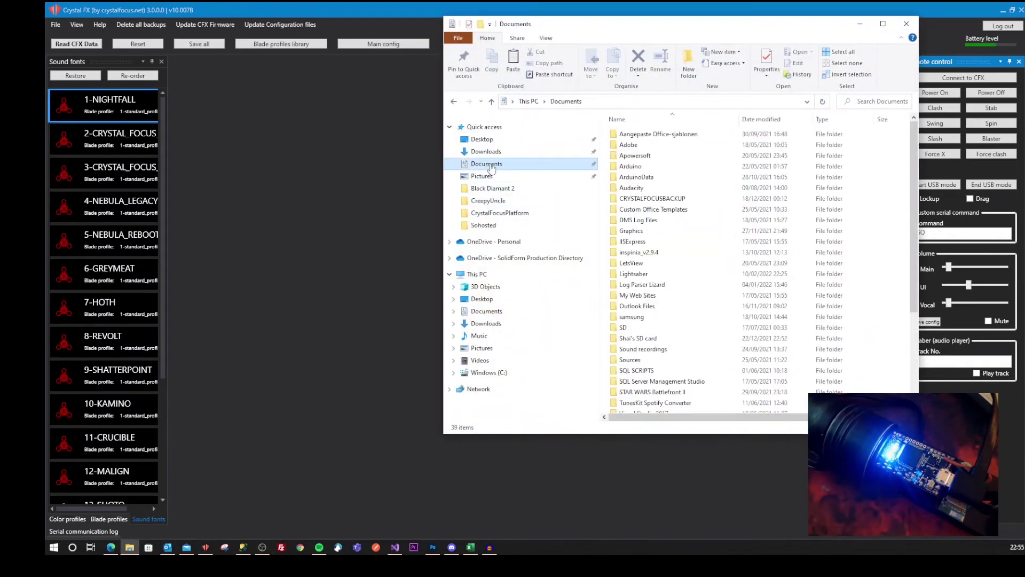
double_click(633, 274)
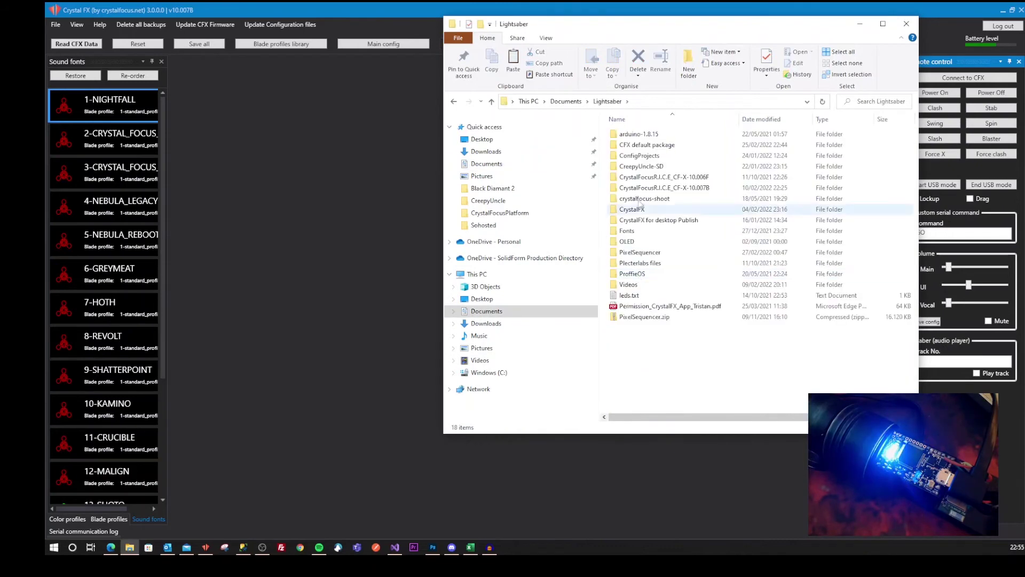
double_click(645, 146)
double_click(674, 146)
Look inside the extra and GRAFX folders, then back out to the default package folder.
click(626, 317)
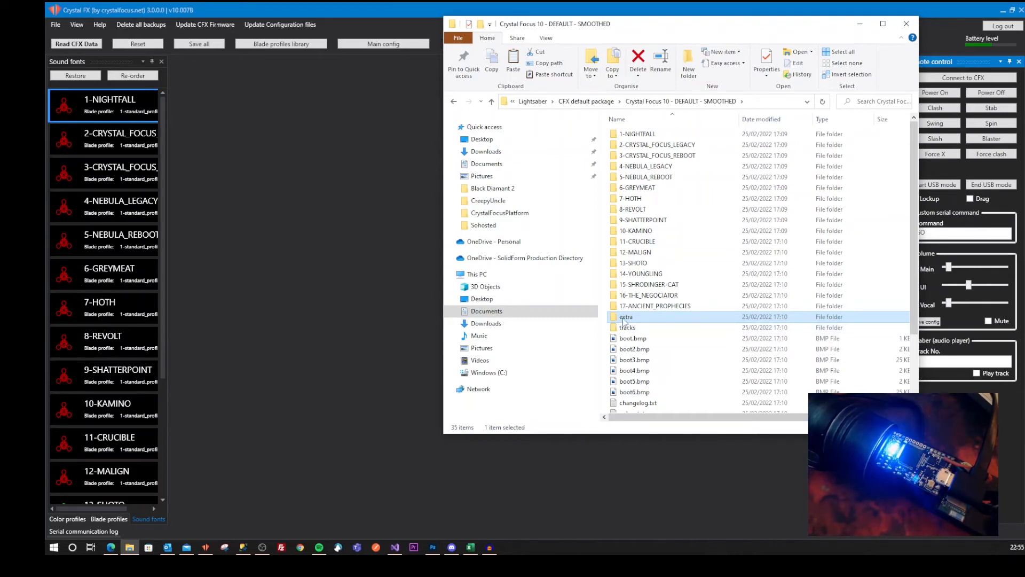
mouse_move(626, 317)
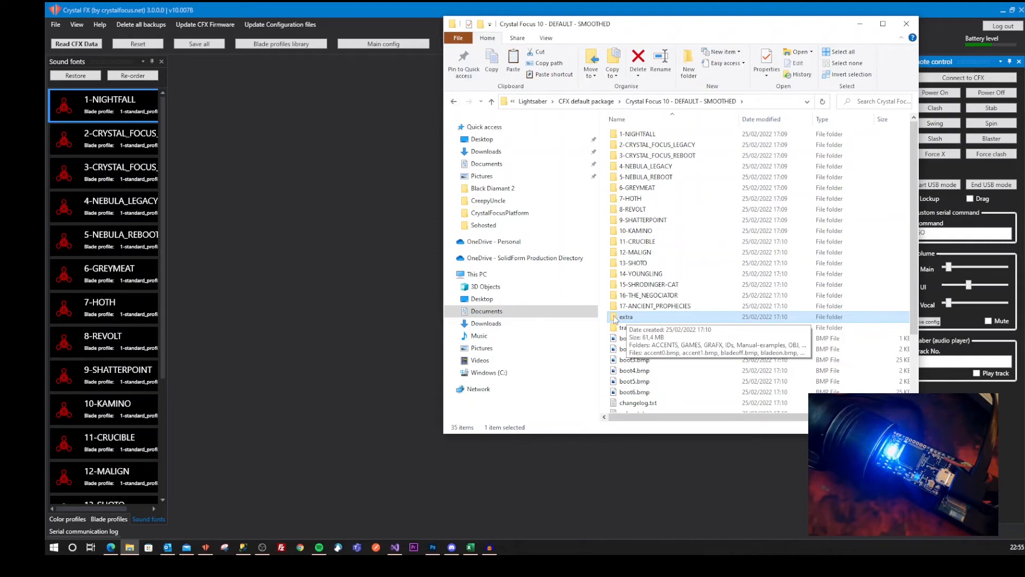
double_click(625, 317)
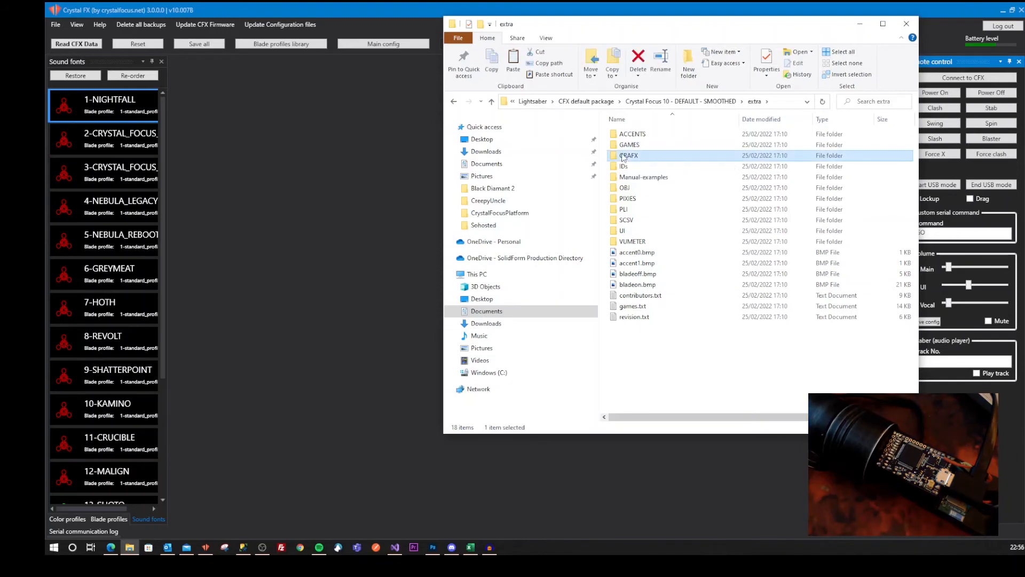
click(633, 134)
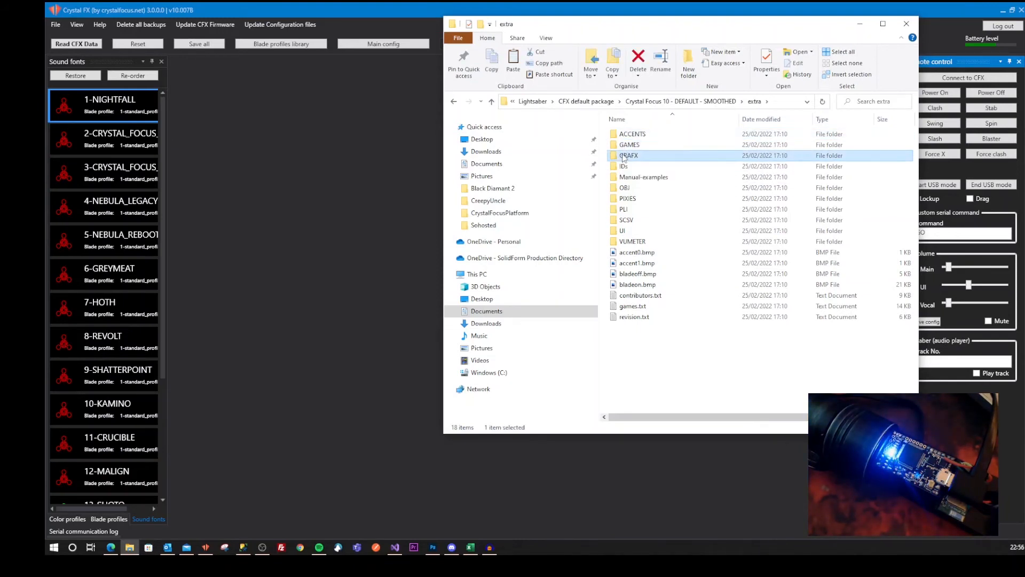
double_click(628, 156)
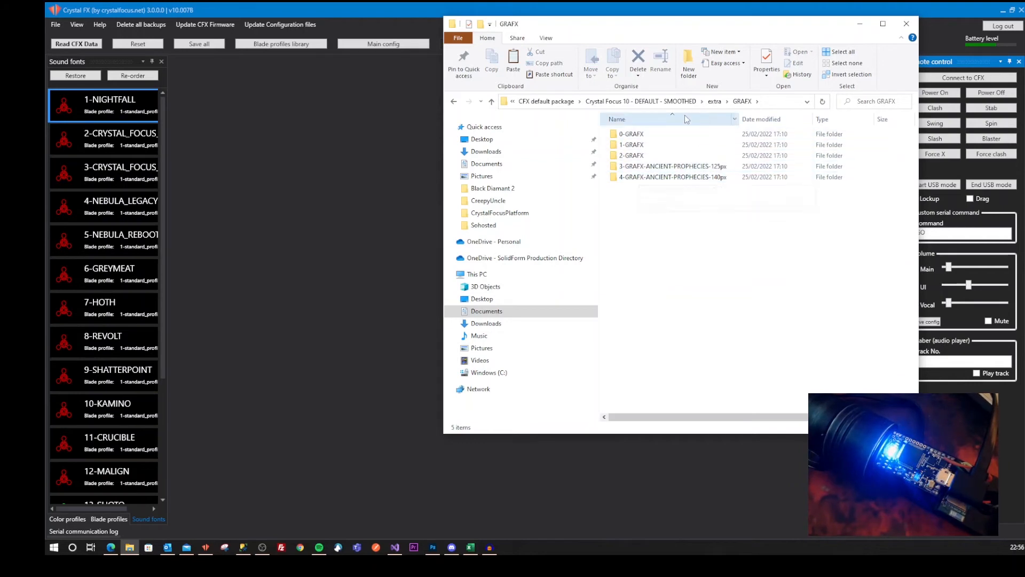
click(641, 101)
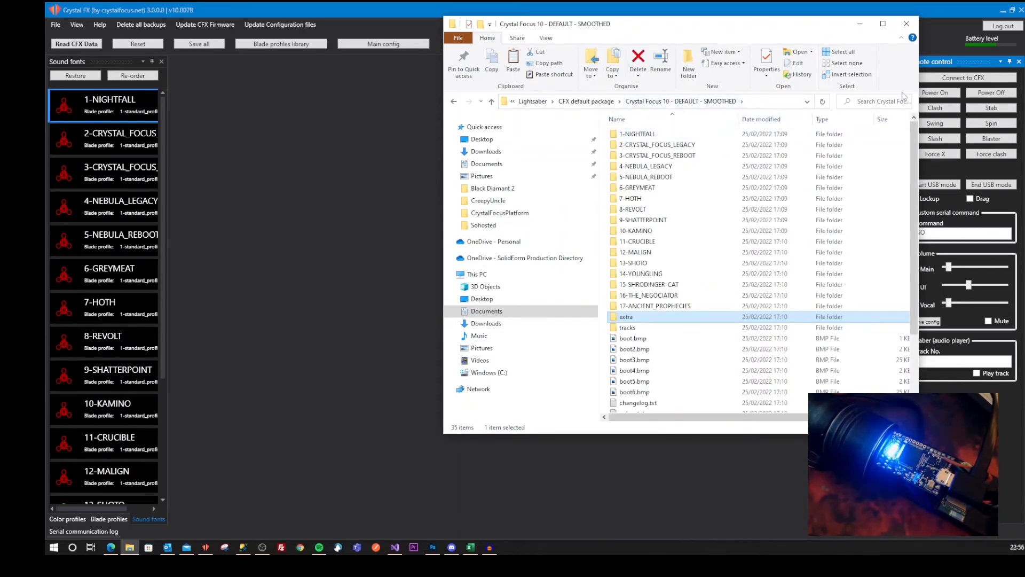
Close File Explorer, show the serial log and select the old GO command text for replacement.
click(910, 25)
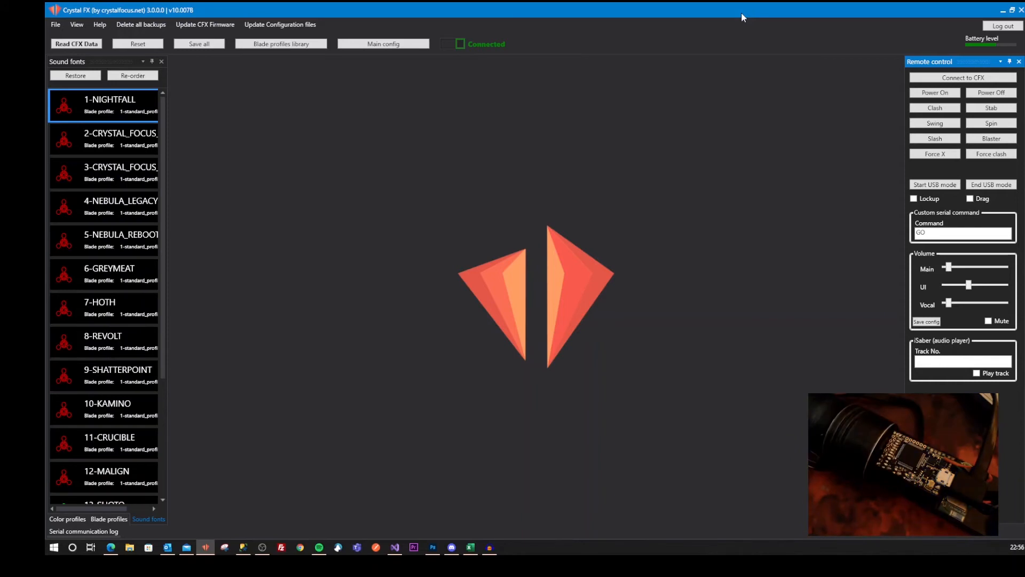
double_click(942, 232)
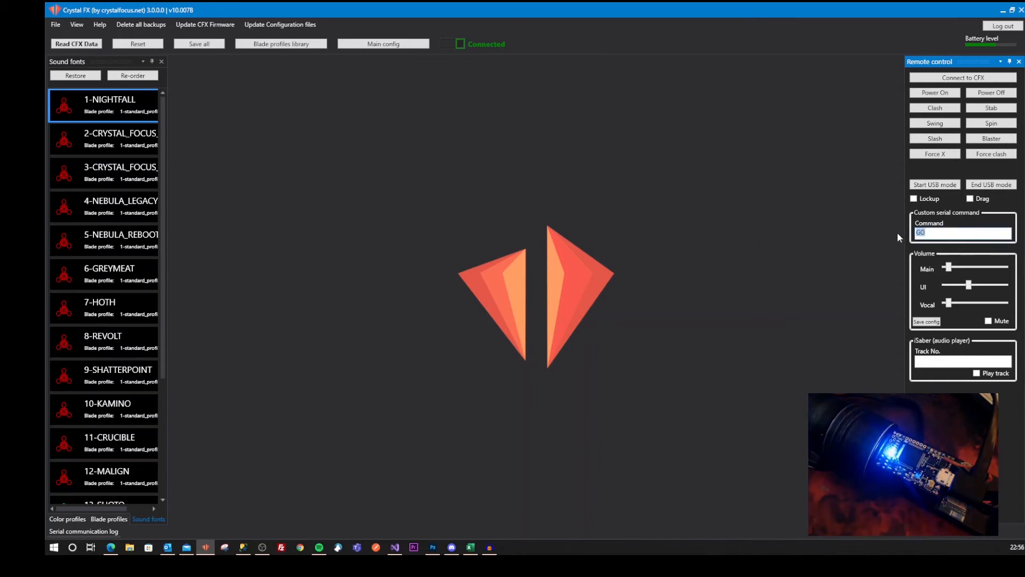
click(77, 535)
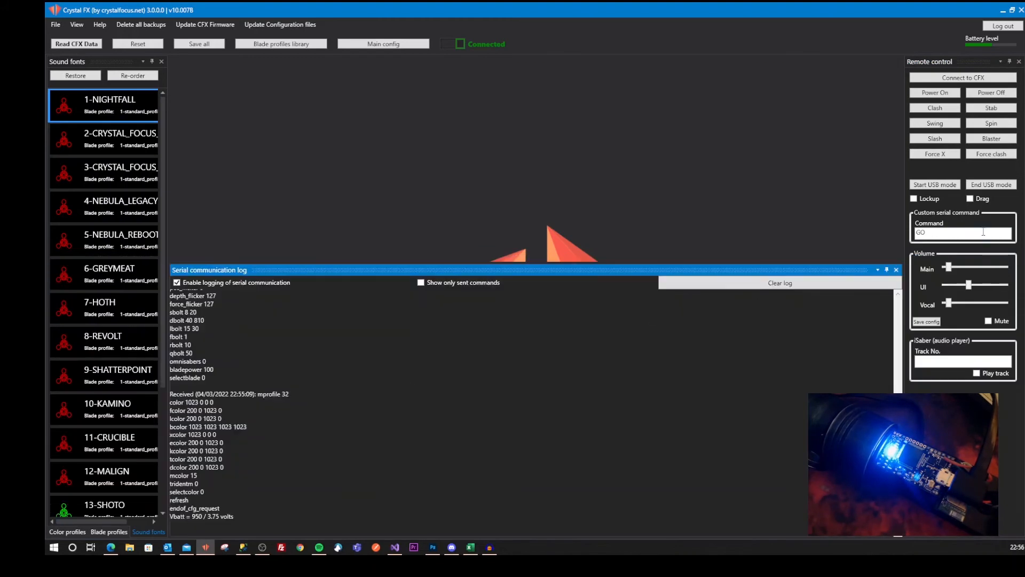
double_click(962, 231)
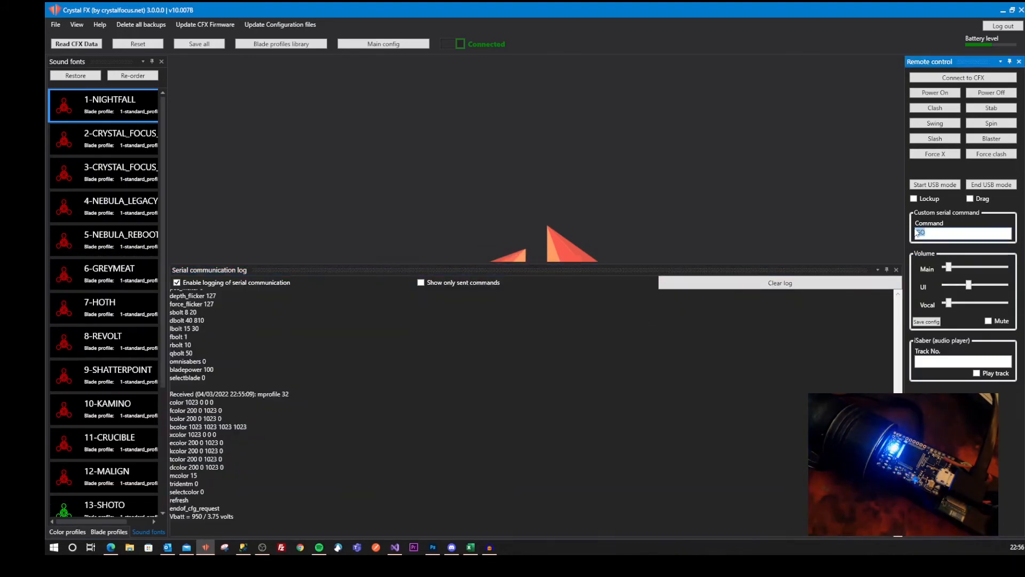
text(ON)
Send UNLOCK to the saber three times so the bootloader update reports OK, then hide the log.
key(Return)
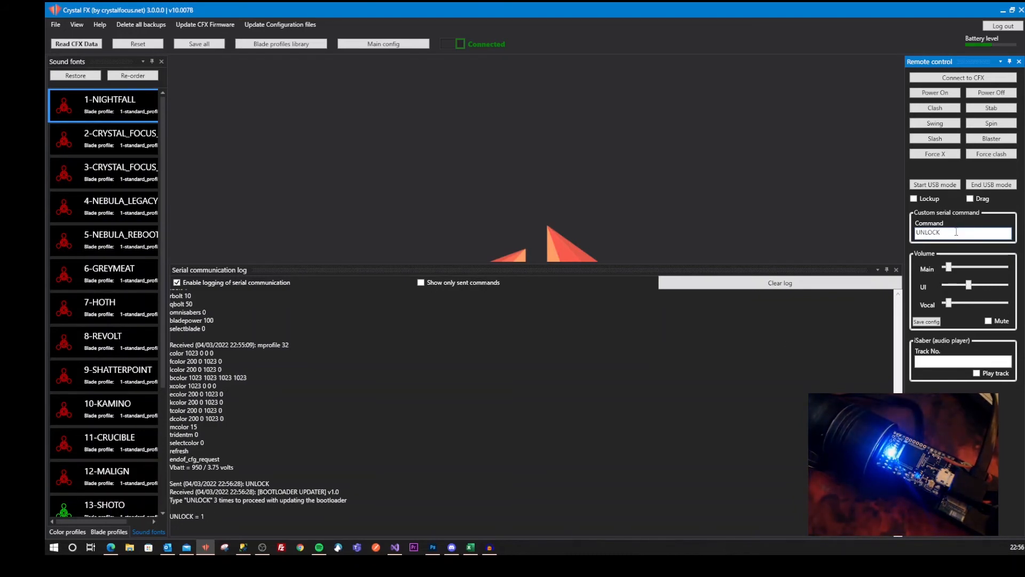
key(Return)
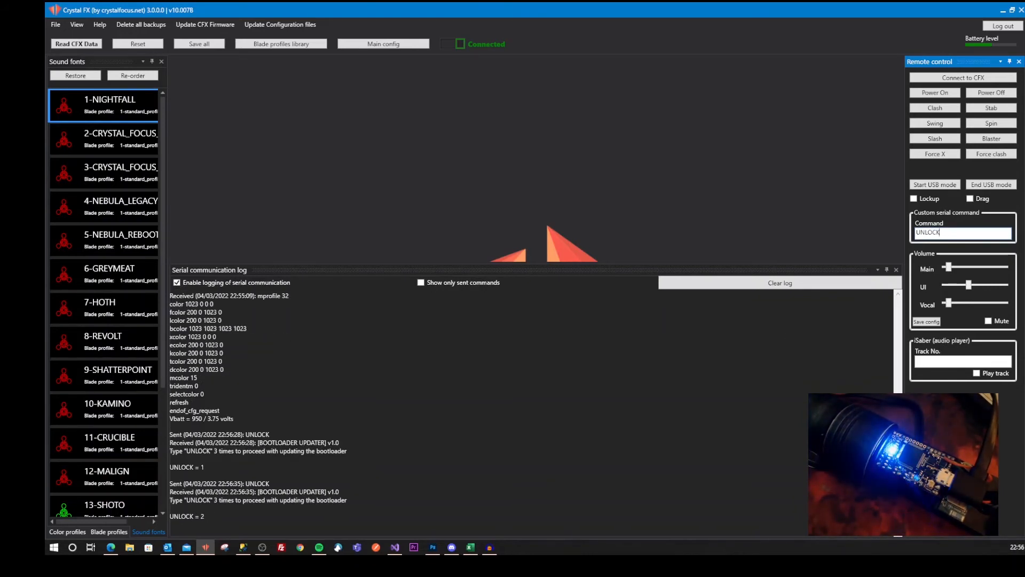
key(Return)
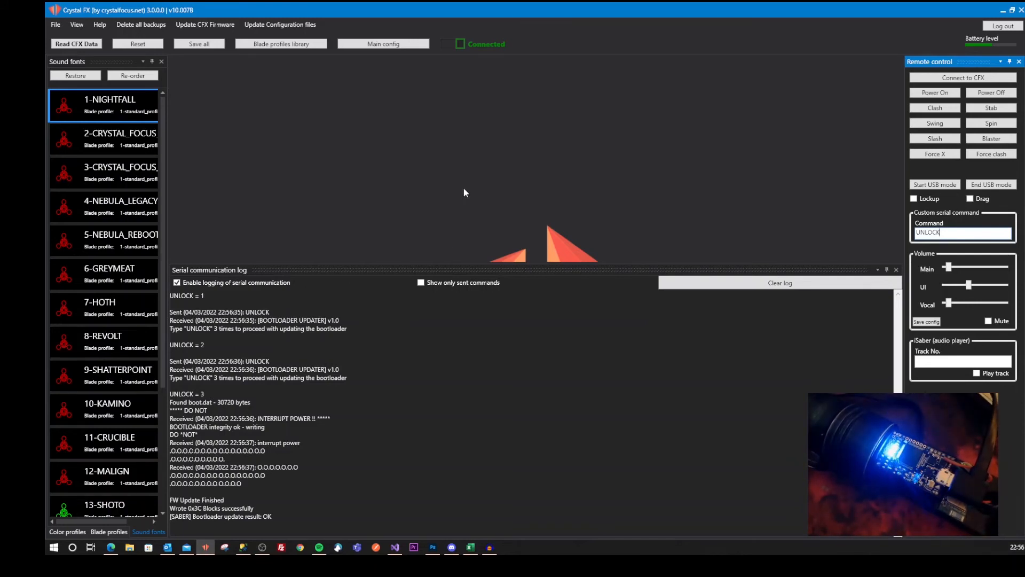
click(886, 270)
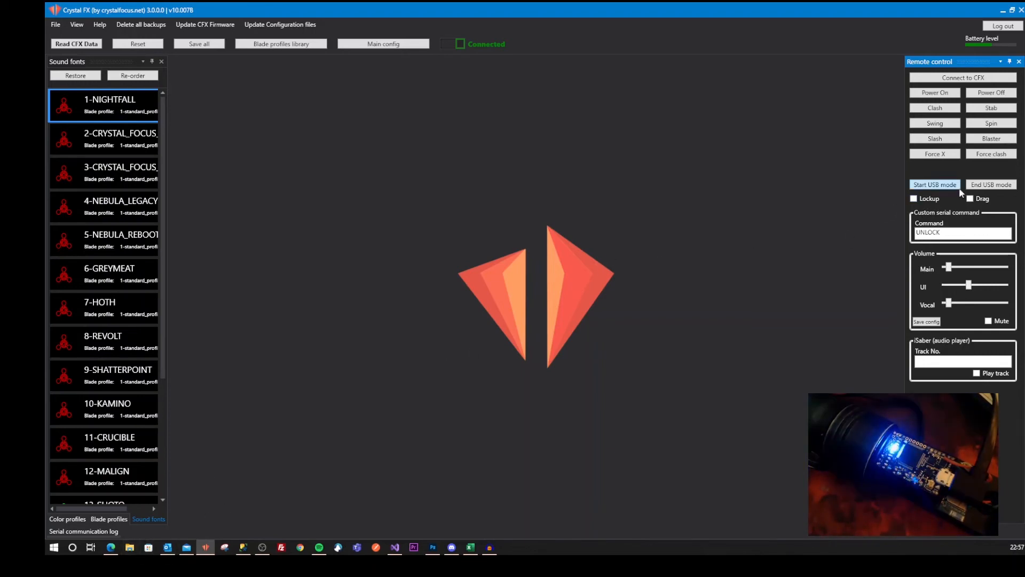
Start USB mode and browse to the PLECTERLABS (D:) SD card in File Explorer.
click(934, 184)
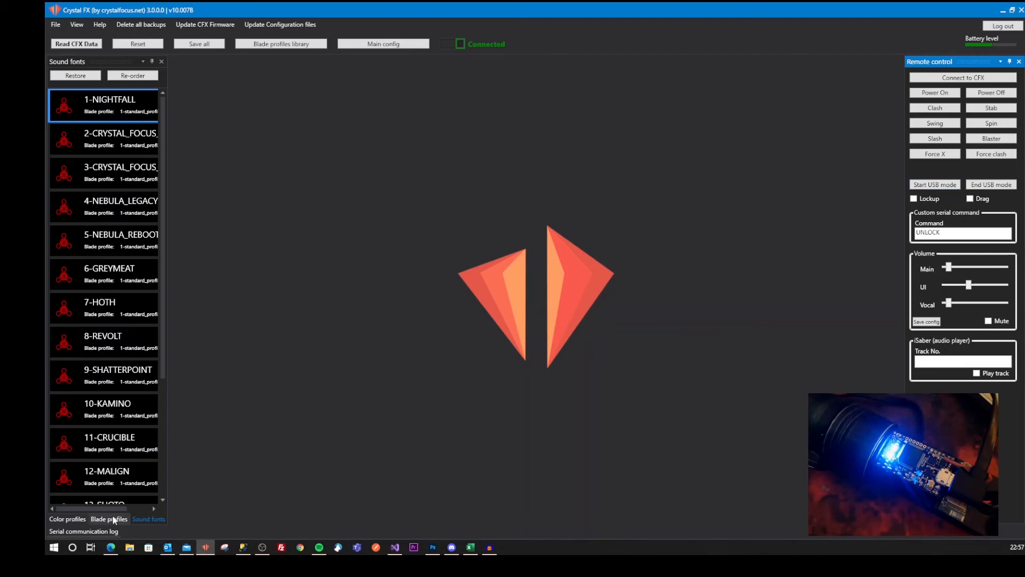
key(super+e)
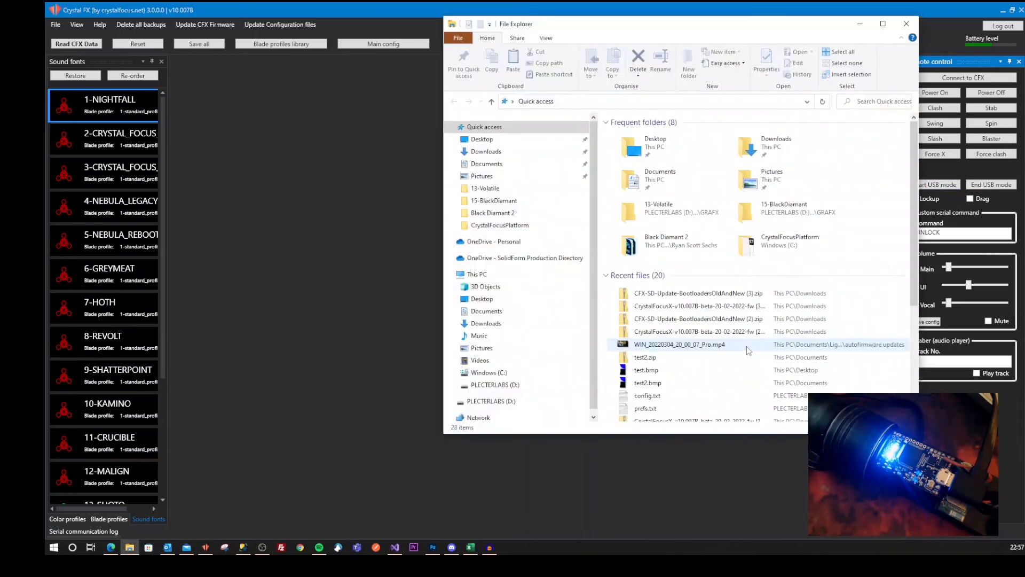
click(495, 384)
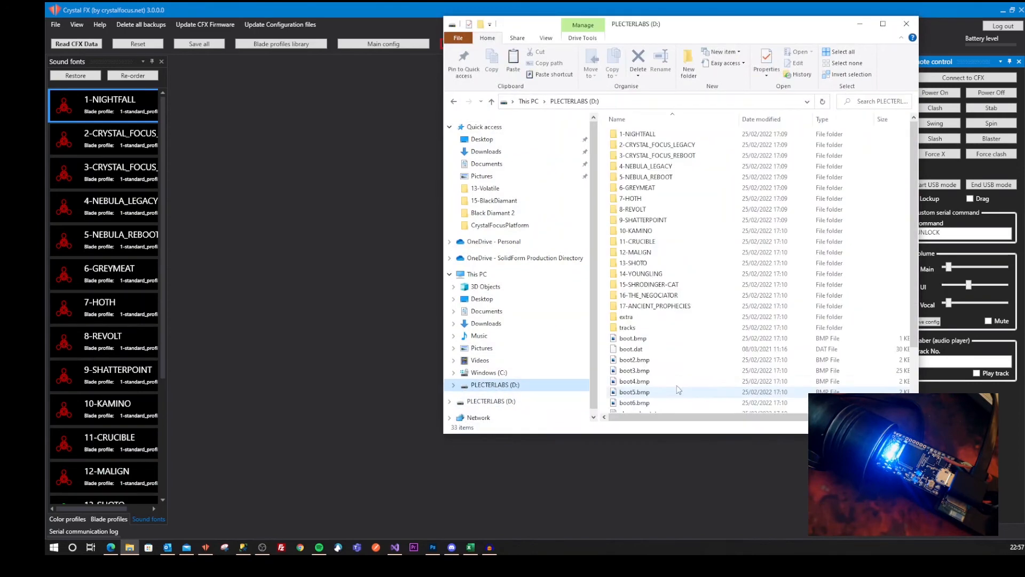
scroll(681, 385, down, 5)
scroll(689, 326, down, 3)
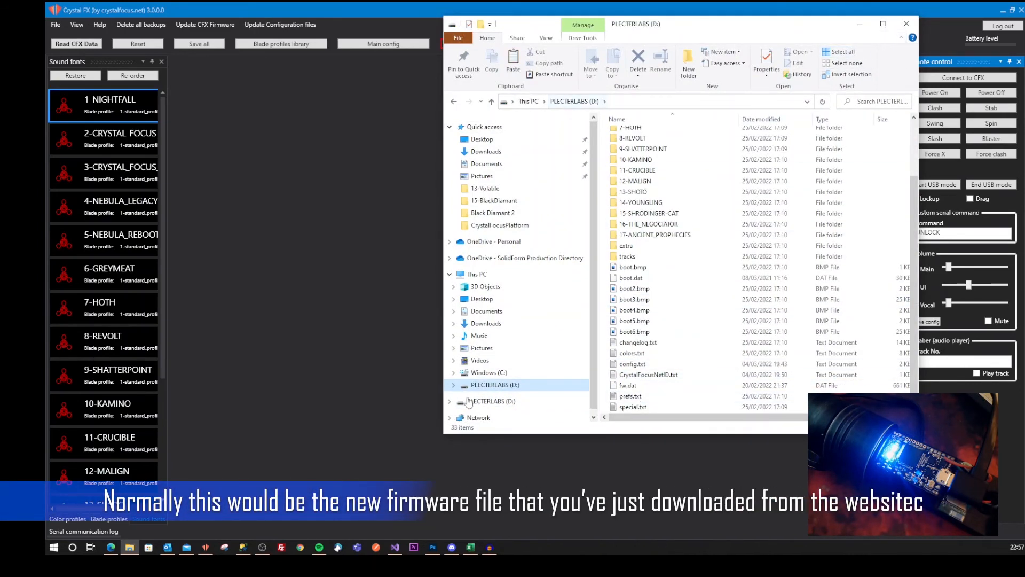
scroll(512, 320, down, 1)
Rename the fw.dat firmware file to auto_fw.dat.
click(628, 386)
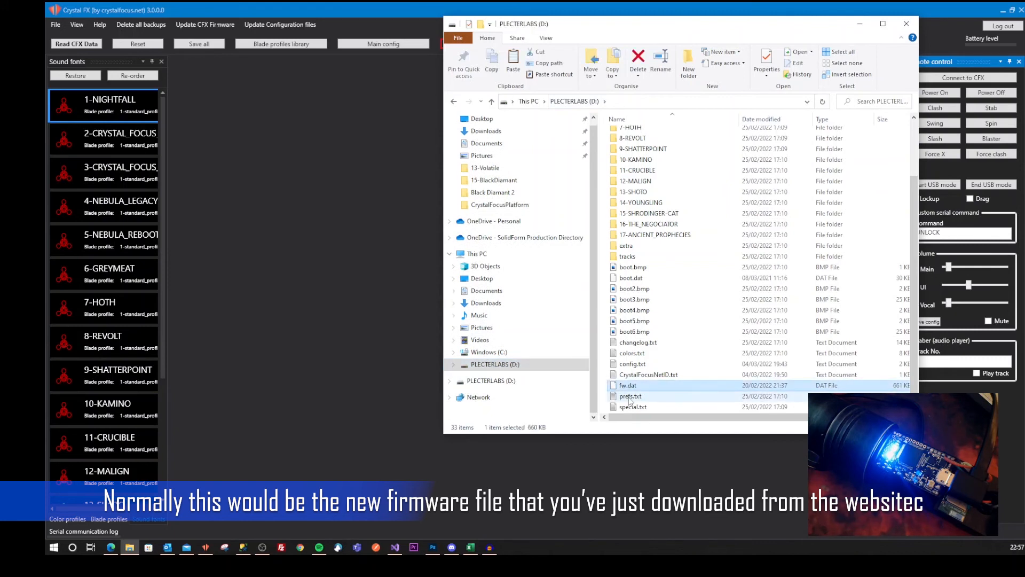
click(628, 386)
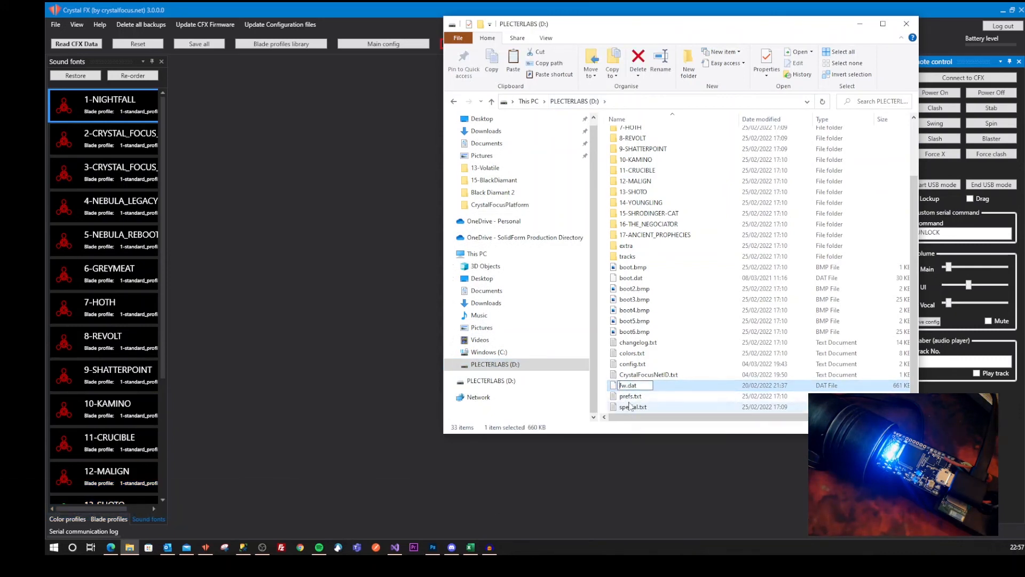
text(auw)
text(o_)
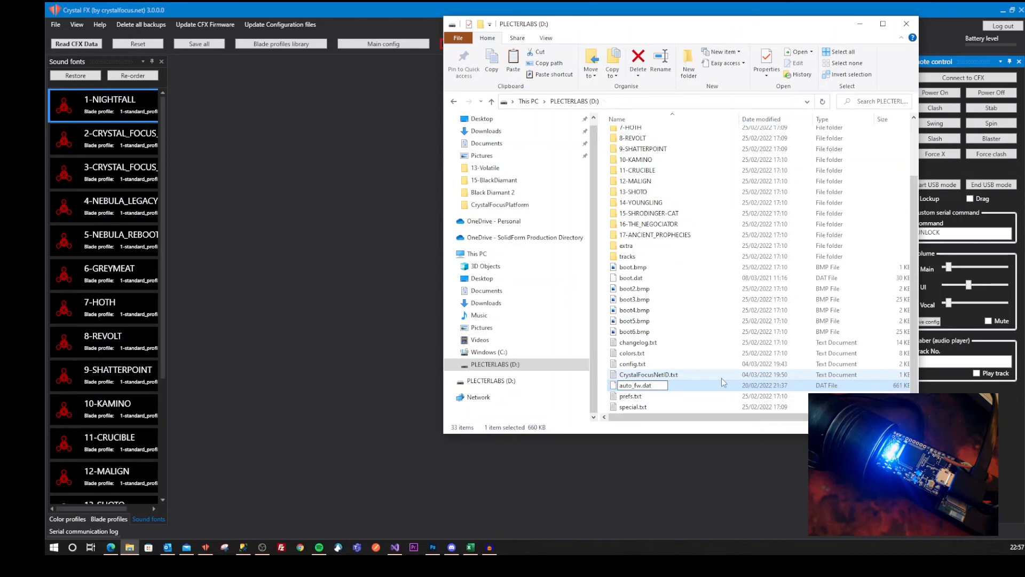
key(Return)
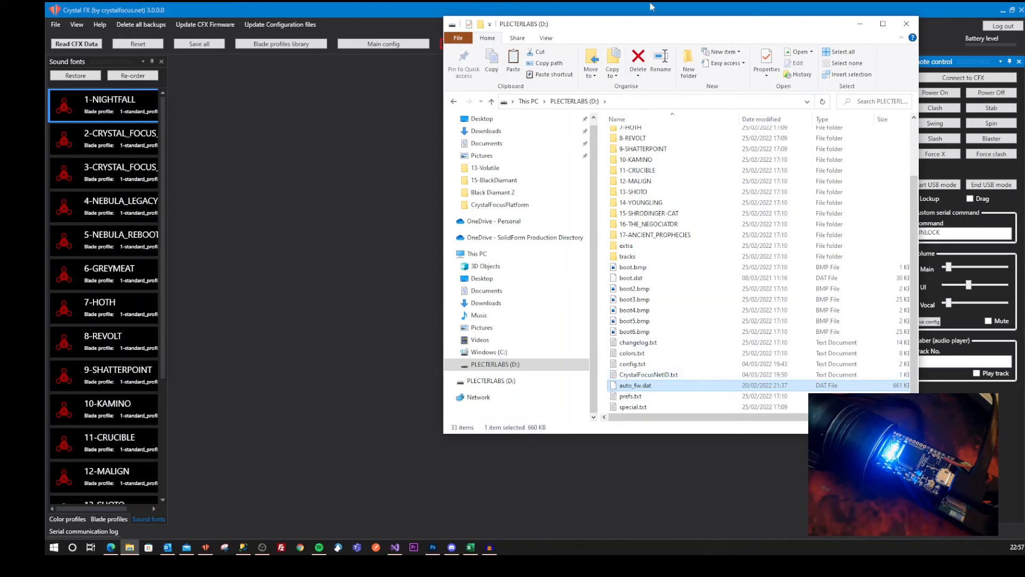
Bring Crystal FX forward and connect to the CFX saber.
click(674, 7)
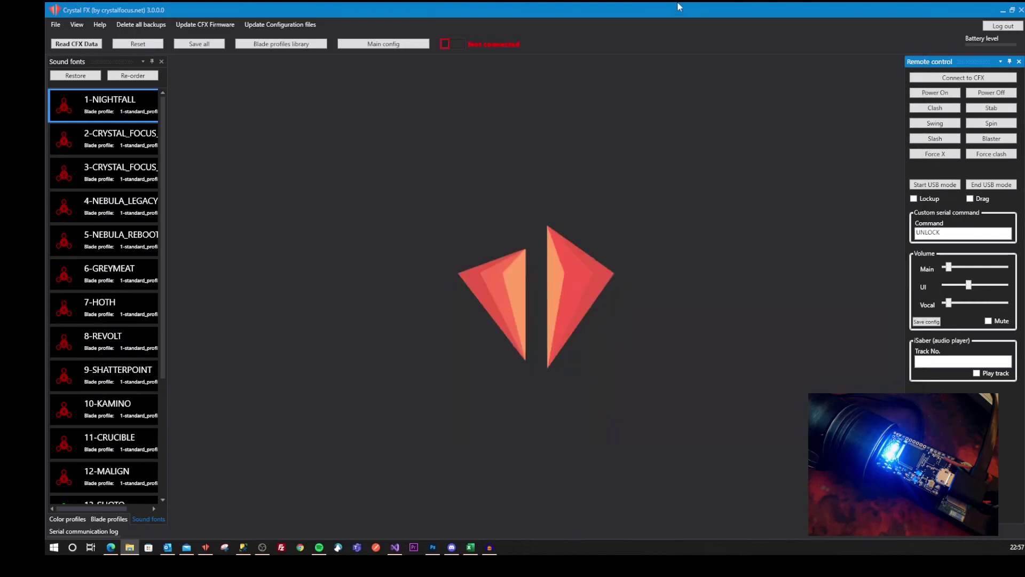
click(941, 81)
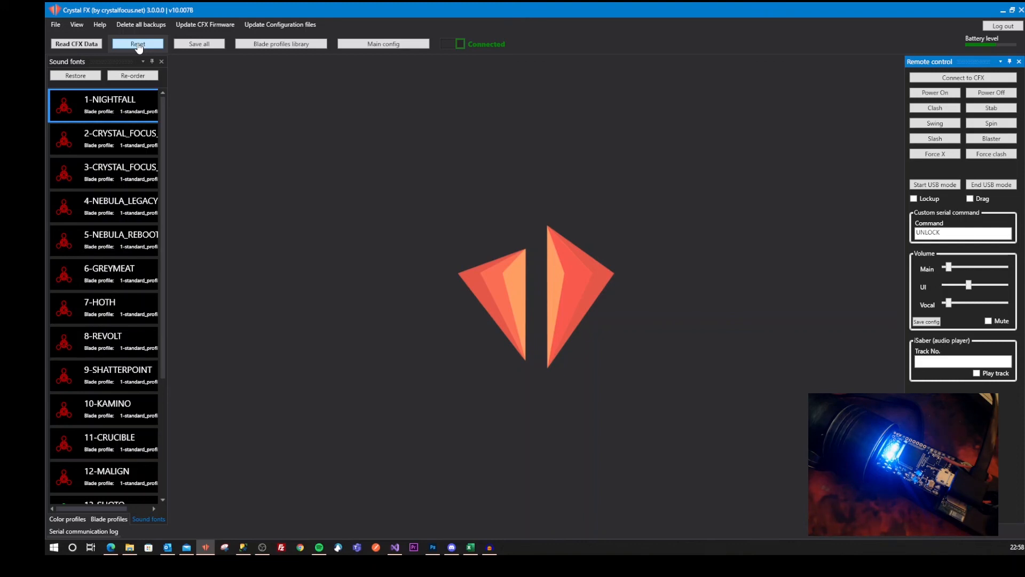
Reset the saber so it restarts and the CFX drive disconnects.
click(138, 46)
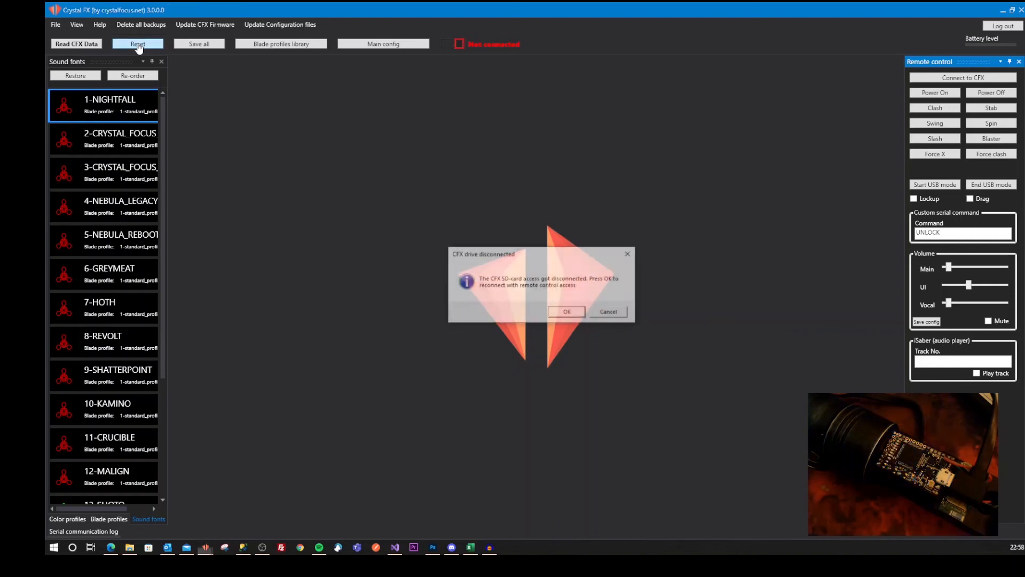